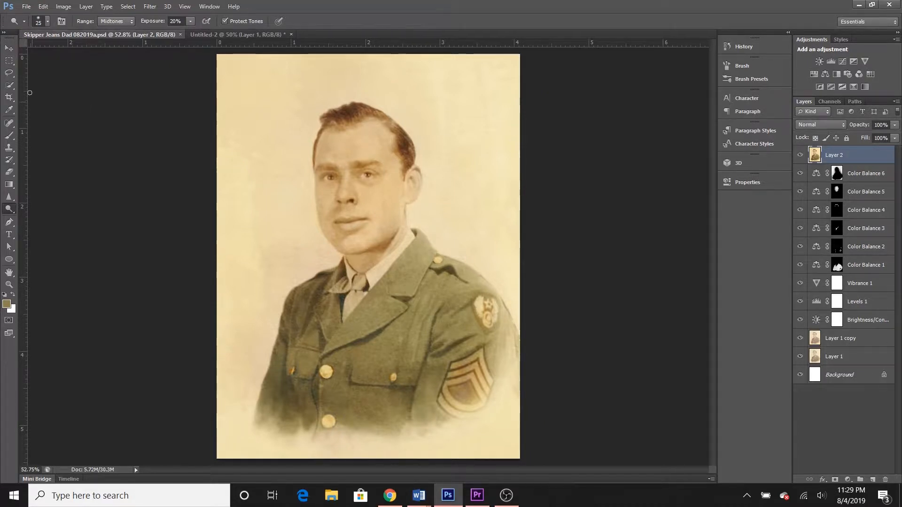
Step: Select the background around the soldier with the Quick Selection tool, leaving his head and uniform out of the selection
left_click(9, 85)
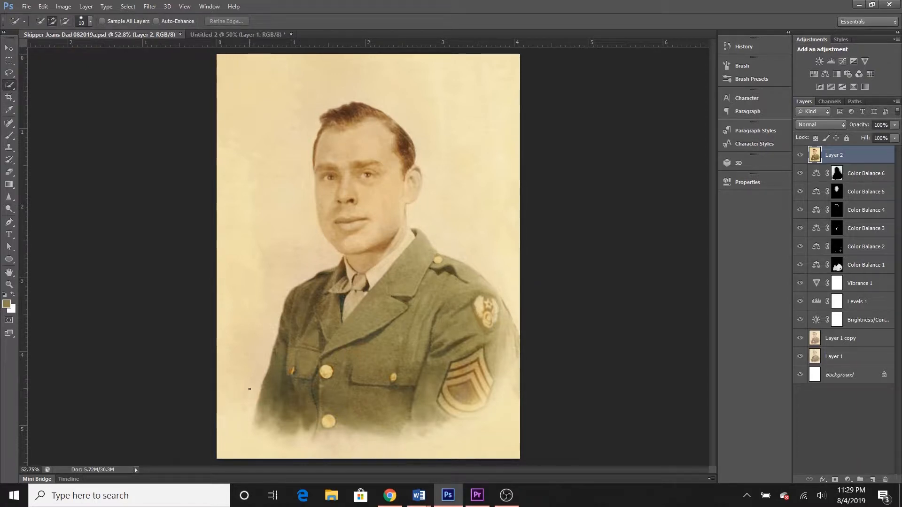
mouse_move(227, 401)
left_mouse_down()
mouse_move(239, 181)
mouse_move(286, 73)
left_mouse_up()
mouse_move(469, 73)
left_mouse_down()
mouse_move(512, 114)
mouse_move(548, 418)
mouse_move(519, 462)
mouse_move(493, 478)
mouse_move(523, 423)
mouse_move(422, 480)
left_mouse_up()
mouse_move(222, 454)
left_mouse_down()
mouse_move(315, 340)
mouse_move(292, 409)
mouse_move(305, 399)
mouse_move(341, 305)
left_mouse_up()
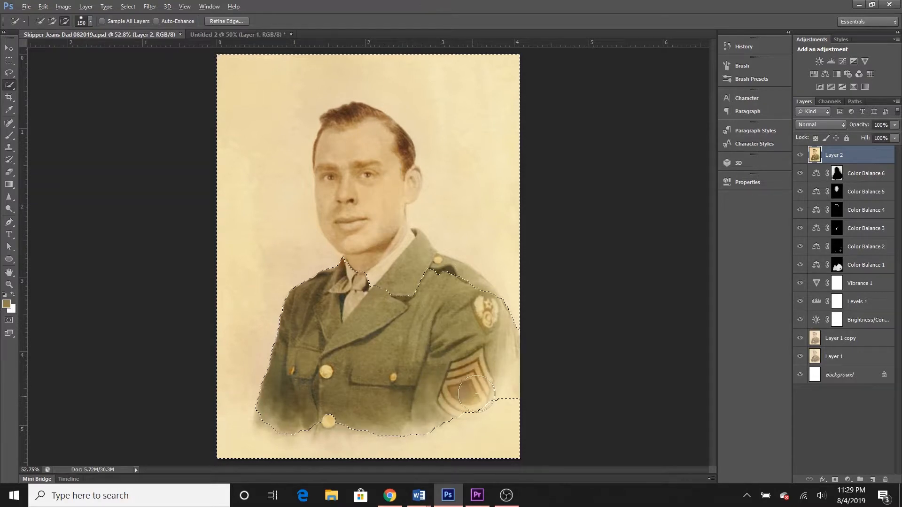
mouse_move(459, 398)
left_mouse_down()
mouse_move(463, 362)
mouse_move(434, 274)
left_mouse_up()
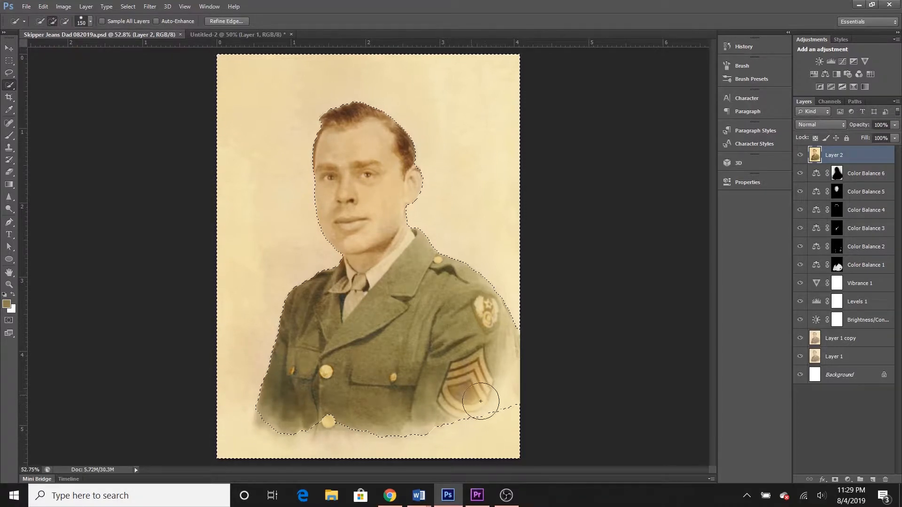
mouse_move(509, 424)
left_mouse_down()
mouse_move(531, 376)
mouse_move(481, 459)
mouse_move(327, 462)
mouse_move(503, 464)
left_mouse_up()
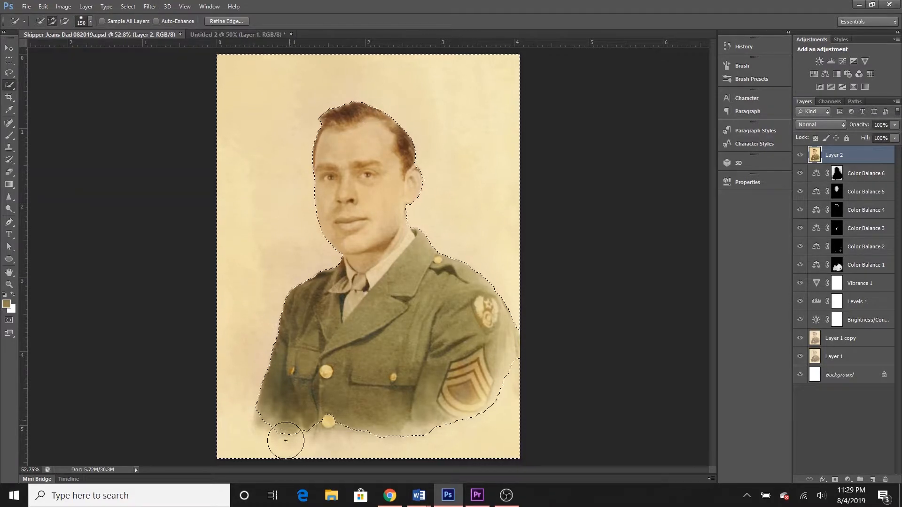
Step: Apply a Gaussian Blur with a 5.7-pixel radius to the selected background of Layer 2
left_click(150, 7)
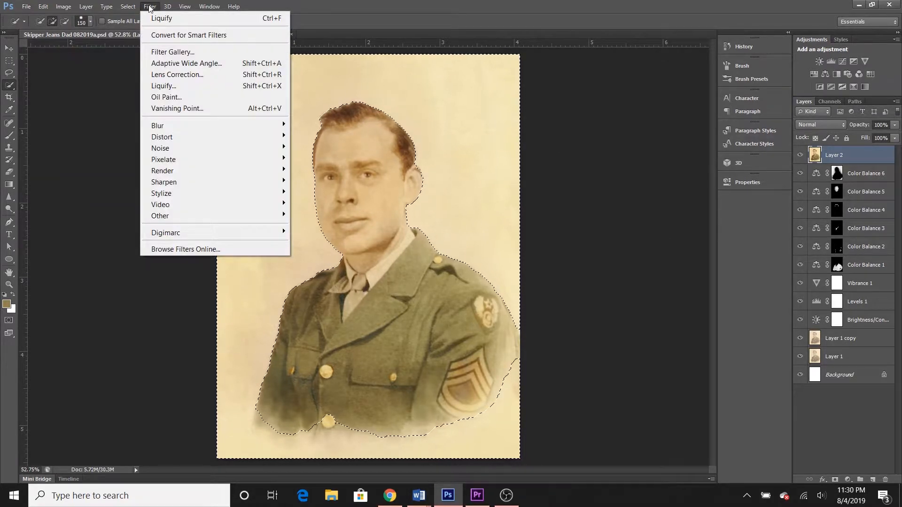
mouse_move(258, 125)
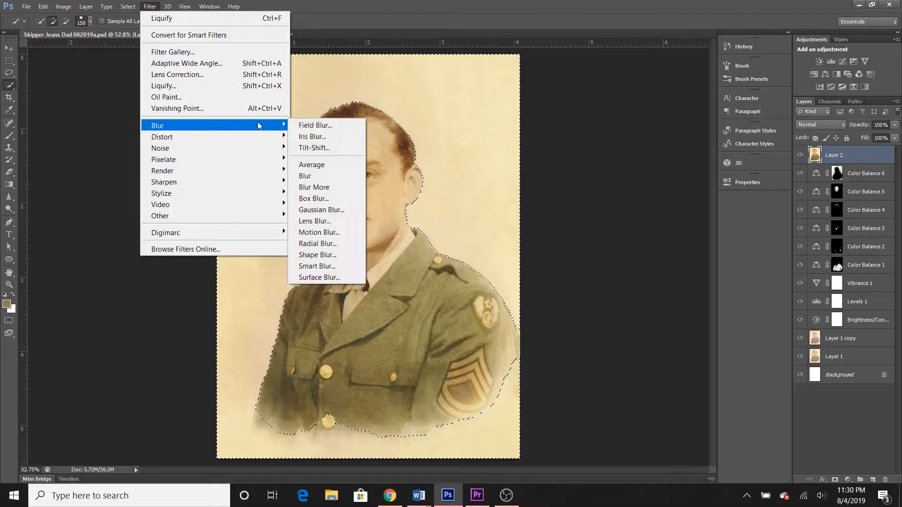
left_click(313, 209)
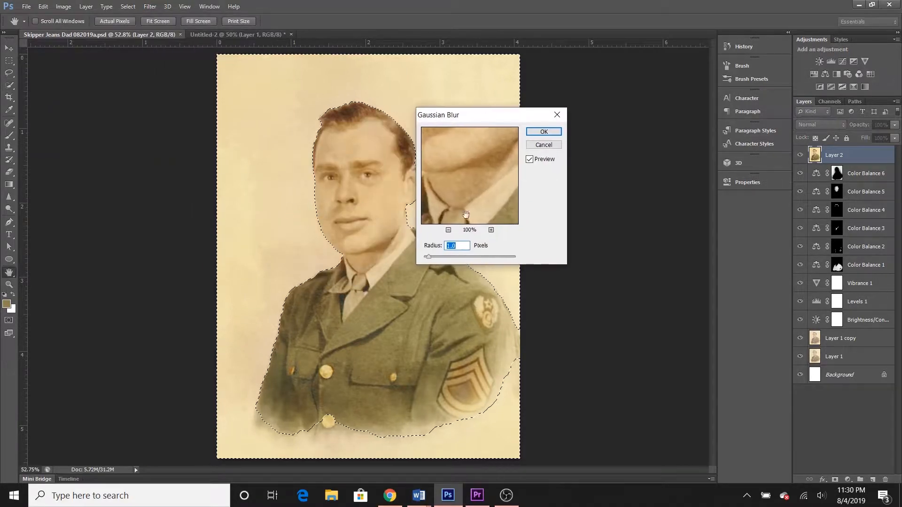
left_click_drag(452, 205, 531, 195)
left_click_drag(484, 224, 439, 185)
left_click_drag(488, 165, 502, 184)
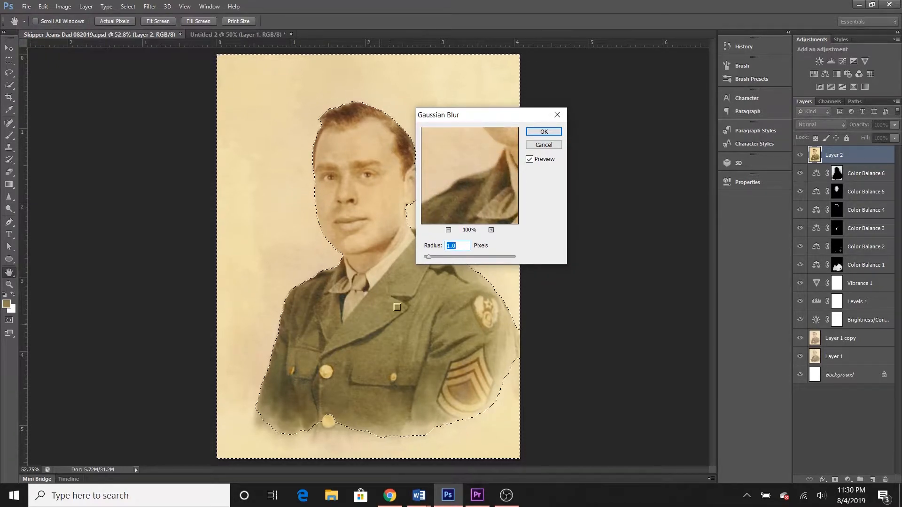
left_click_drag(430, 257, 431, 257)
left_click_drag(439, 257, 452, 257)
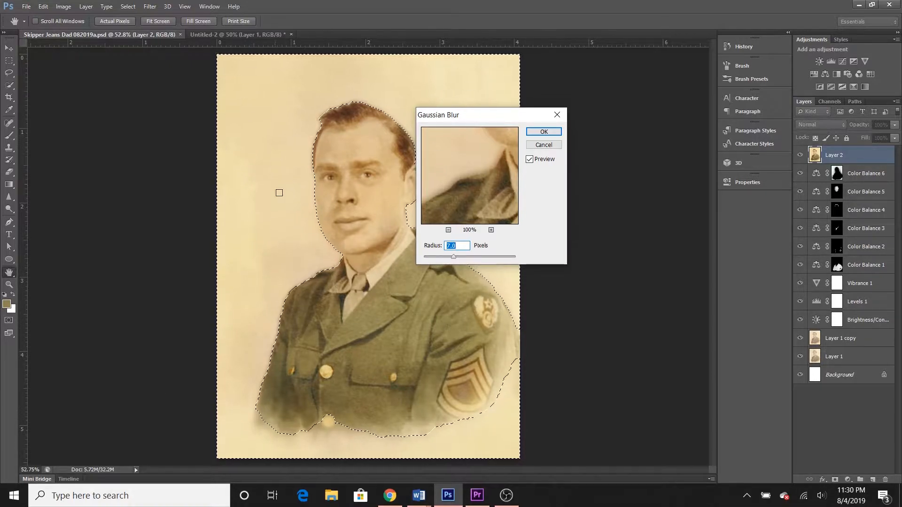
left_click_drag(453, 257, 540, 252)
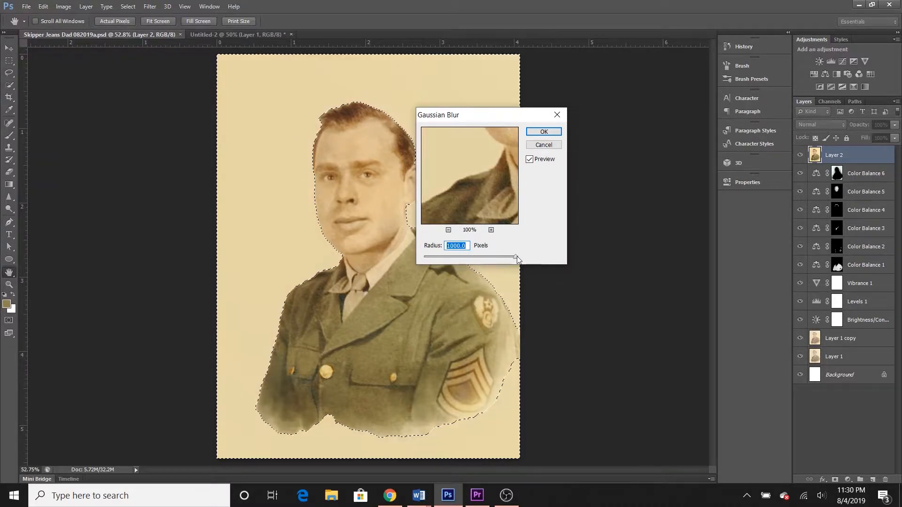
left_click_drag(516, 255, 450, 258)
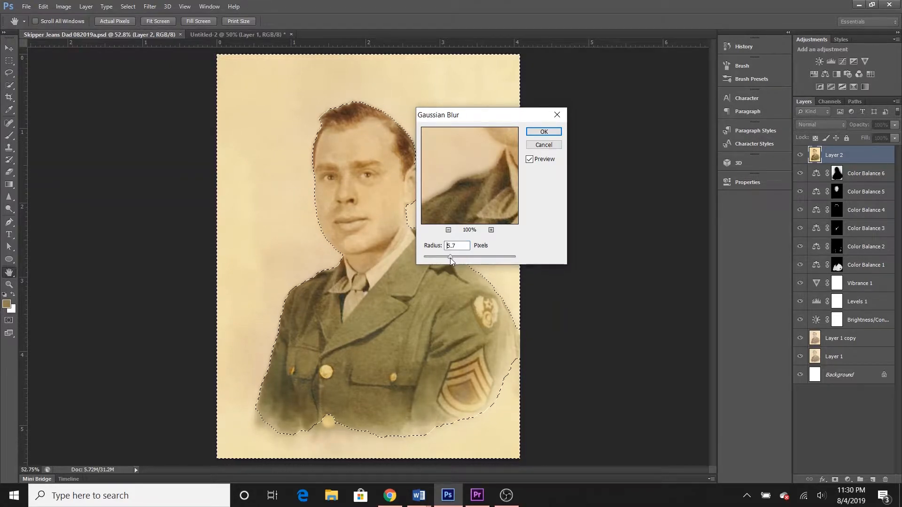
left_click(543, 132)
Step: Deselect the background and lower Layer 2's opacity to 81%
key("w")
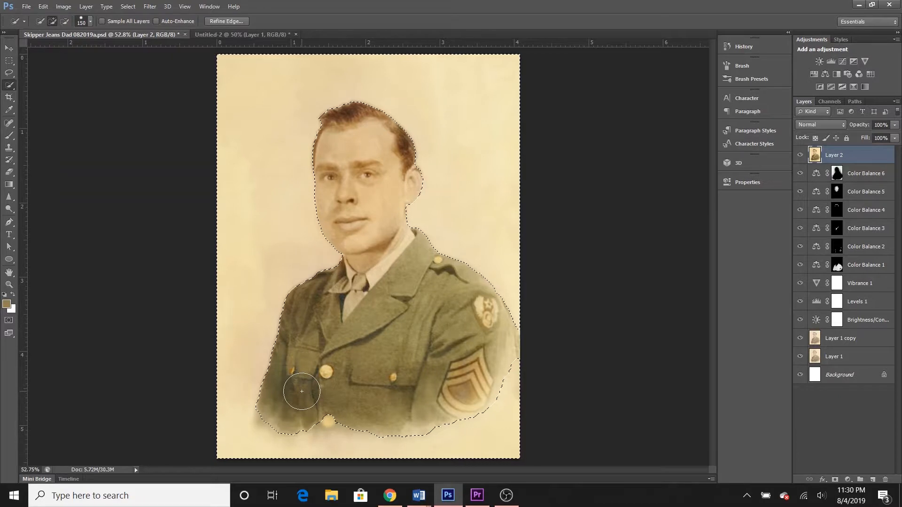
key("m")
key("ctrl+d")
left_click(895, 138)
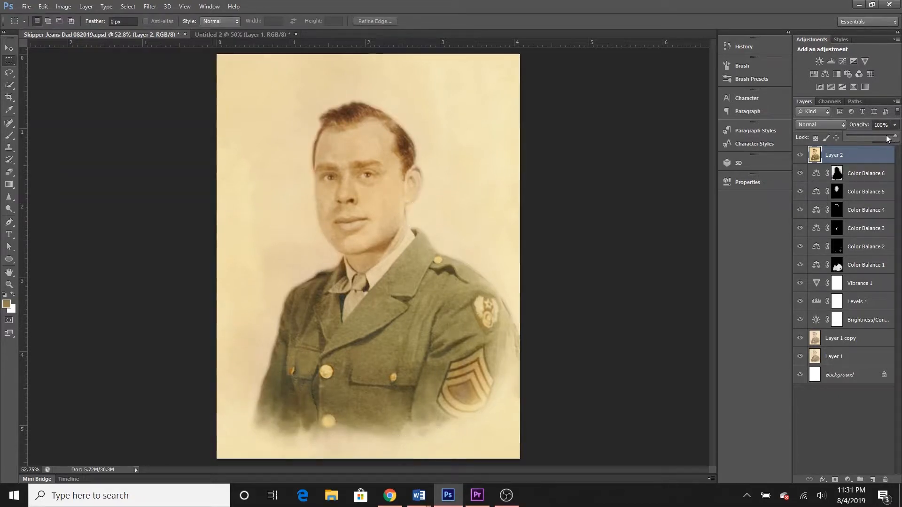
left_click_drag(882, 140, 893, 139)
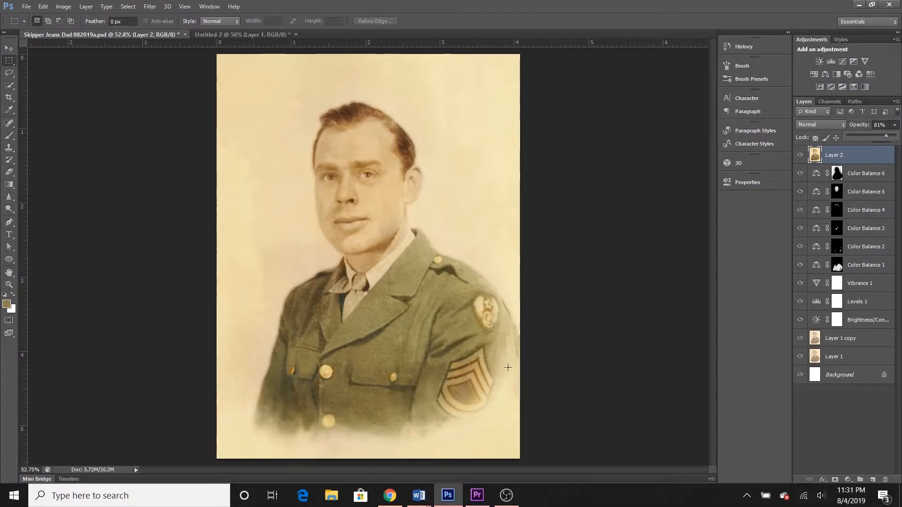
Step: Activate the Burn tool for shading the soldier's face on Layer 2
left_click(10, 209)
left_click(25, 216)
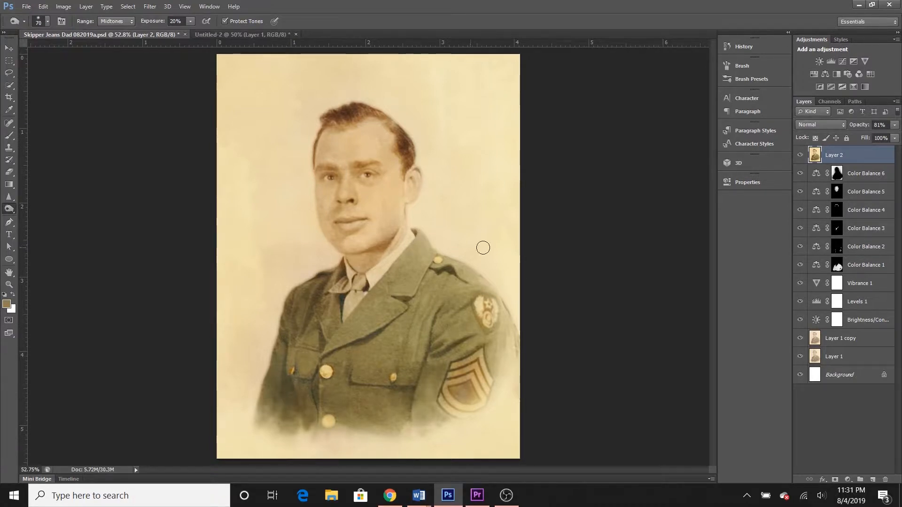
key("ctrl+plus")
key("ctrl+plus")
key("ctrl+plus")
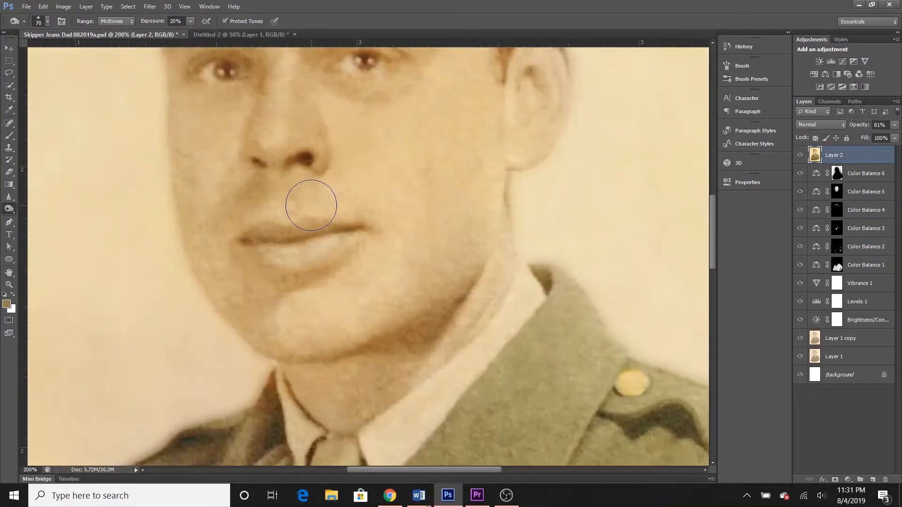
scroll(311, 205, "up", 10)
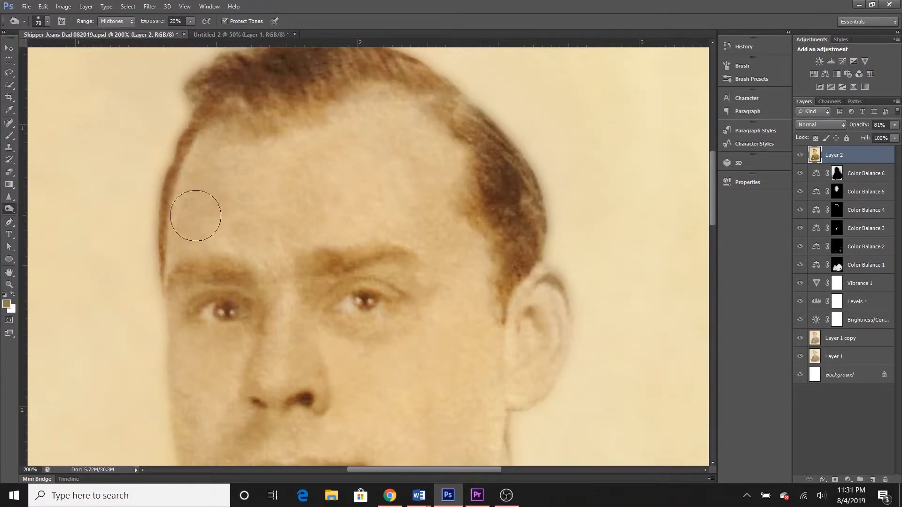
left_click(835, 63)
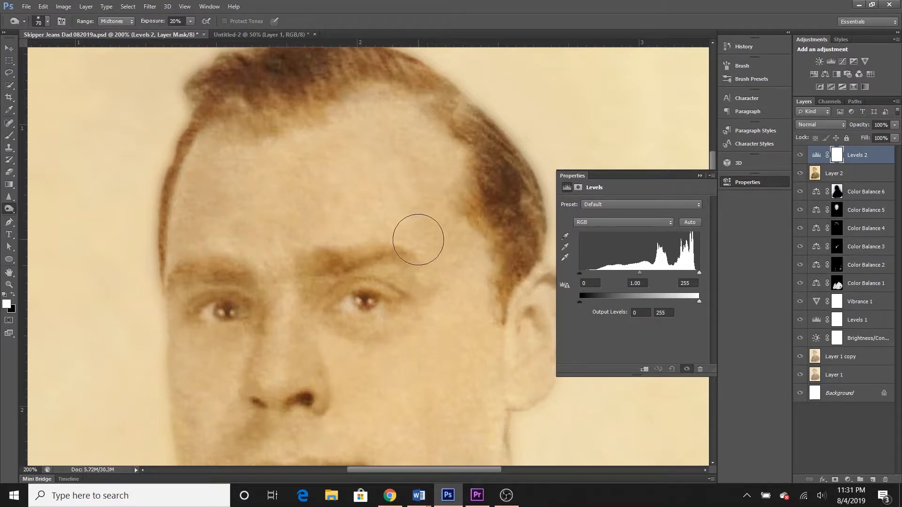
left_click(699, 175)
left_click_drag(889, 478, 886, 479)
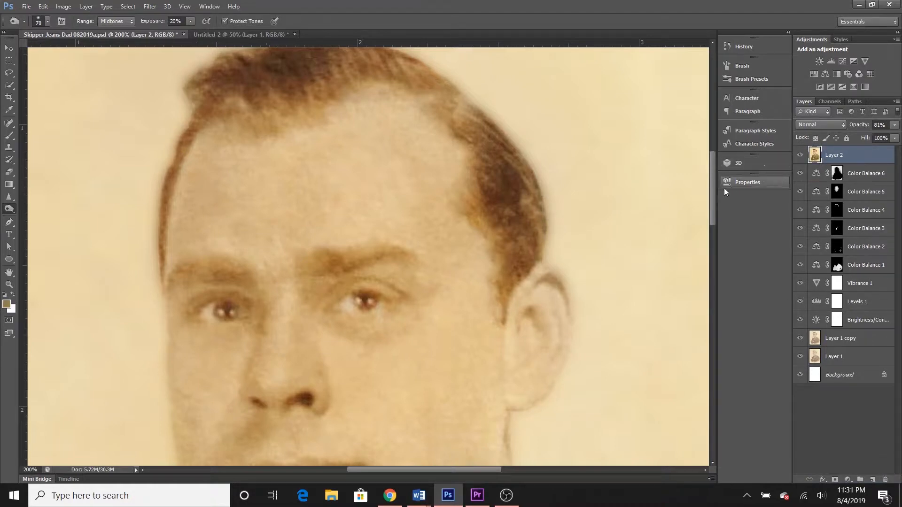
Step: Set the Burn tool's exposure to 5% with a 70-pixel brush
left_click_drag(713, 197, 714, 234)
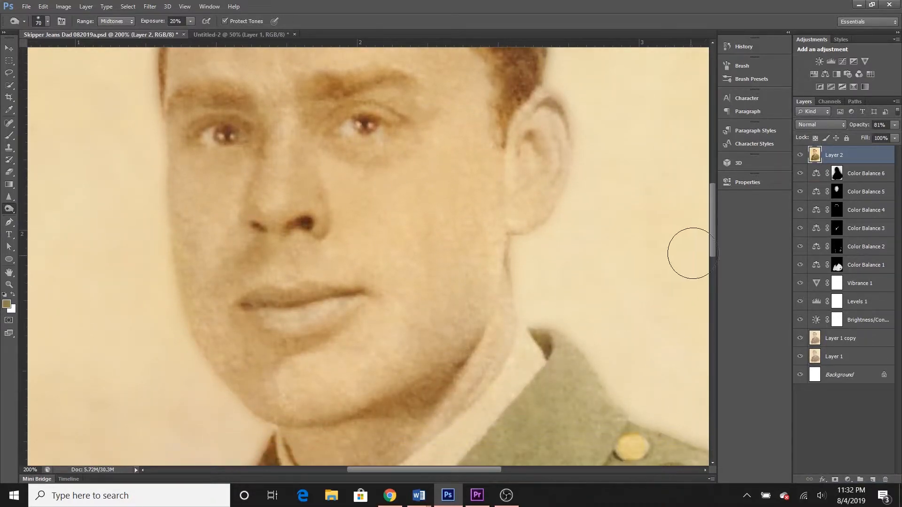
left_click_drag(712, 241, 712, 200)
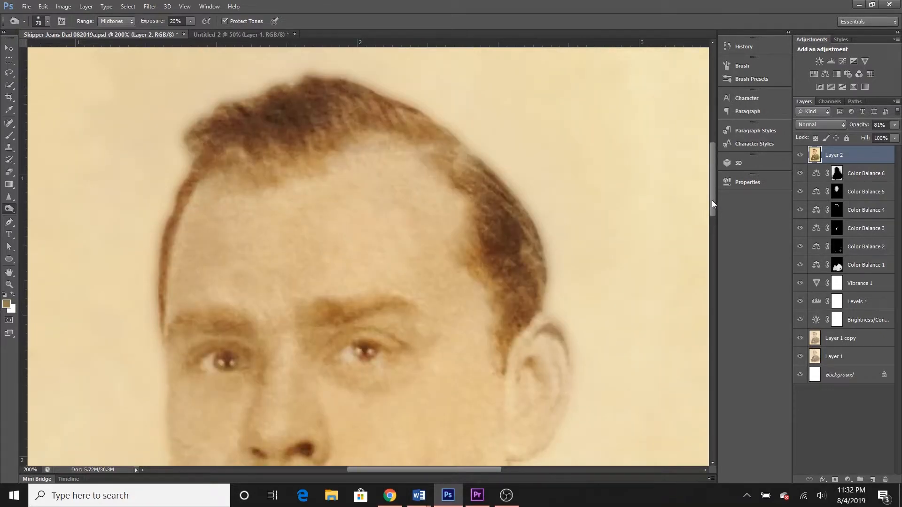
key("ctrl+minus")
scroll(486, 244, "down", 1)
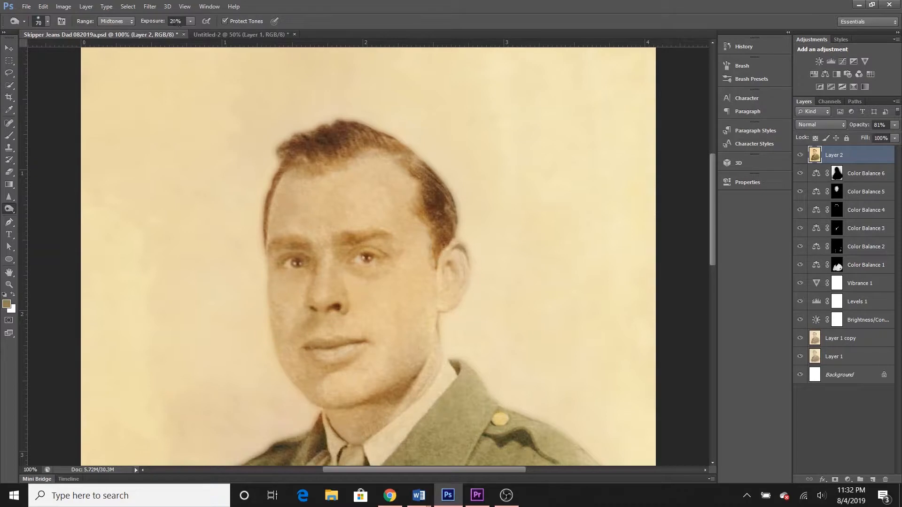
left_click(174, 21)
type("5")
key("Return")
key("bracketleft")
key("bracketleft")
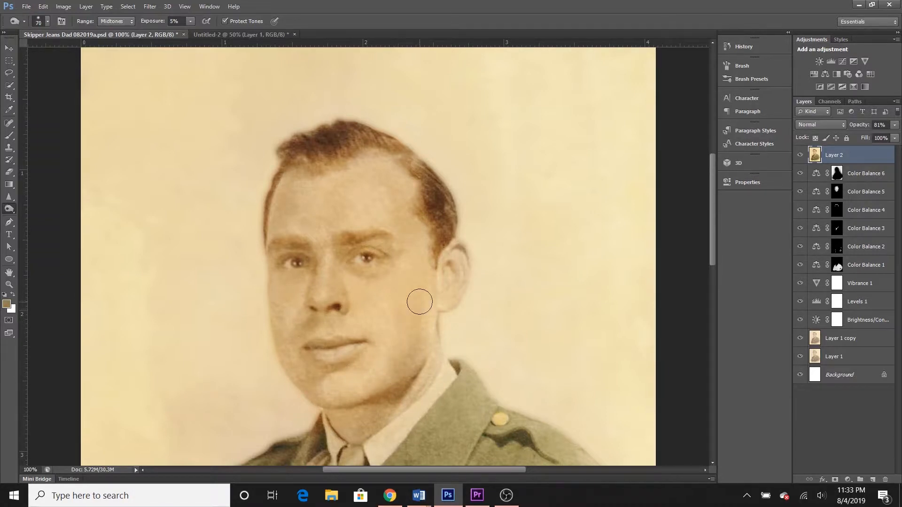
key("bracketright")
Step: Burn along the jaw, ear, forehead and neck by the collar to deepen the shading of the face
scroll(400, 305, "down", 3)
mouse_move(411, 332)
left_mouse_down()
mouse_move(374, 364)
mouse_move(419, 309)
mouse_move(388, 352)
mouse_move(347, 371)
mouse_move(335, 360)
mouse_move(377, 354)
mouse_move(428, 309)
mouse_move(424, 216)
mouse_move(453, 198)
mouse_move(451, 217)
mouse_move(455, 194)
mouse_move(442, 234)
mouse_move(454, 200)
left_mouse_up()
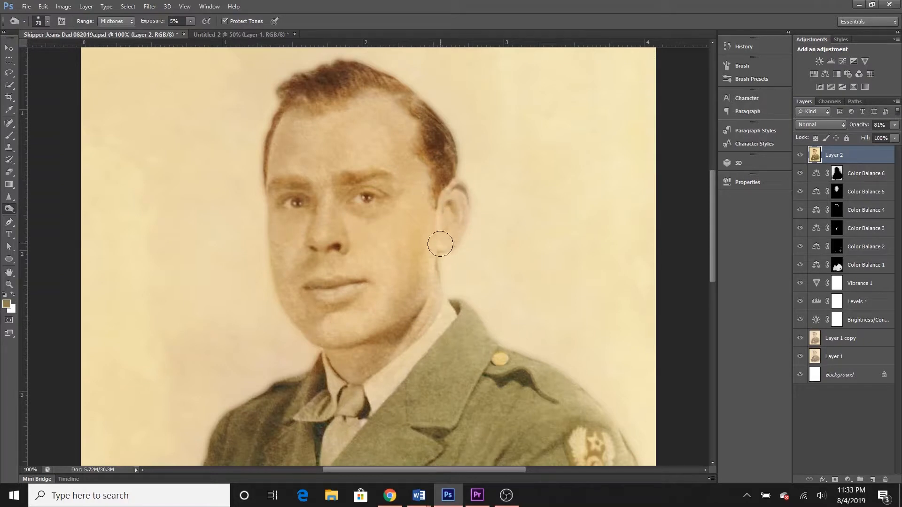
scroll(431, 233, "up", 3)
mouse_move(296, 161)
left_mouse_down()
mouse_move(343, 145)
mouse_move(324, 157)
mouse_move(388, 157)
left_mouse_up()
scroll(438, 282, "down", 4)
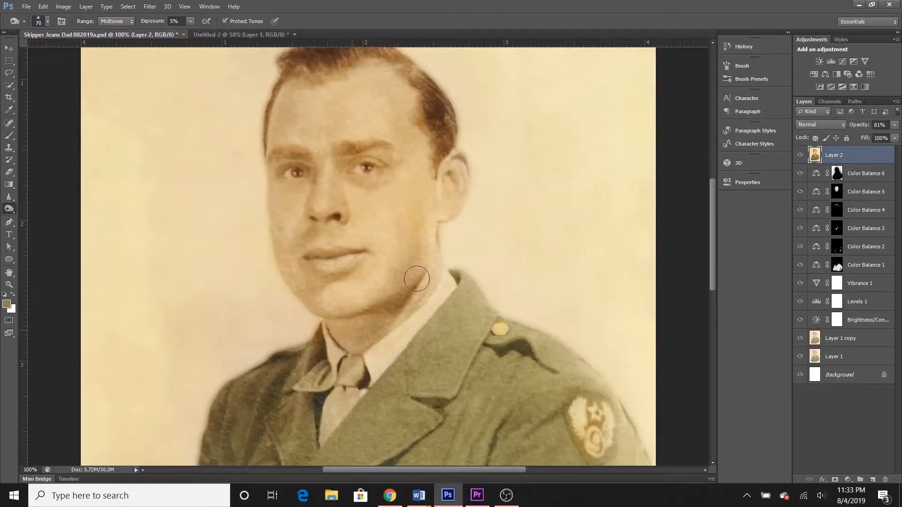
scroll(399, 318, "down", 2)
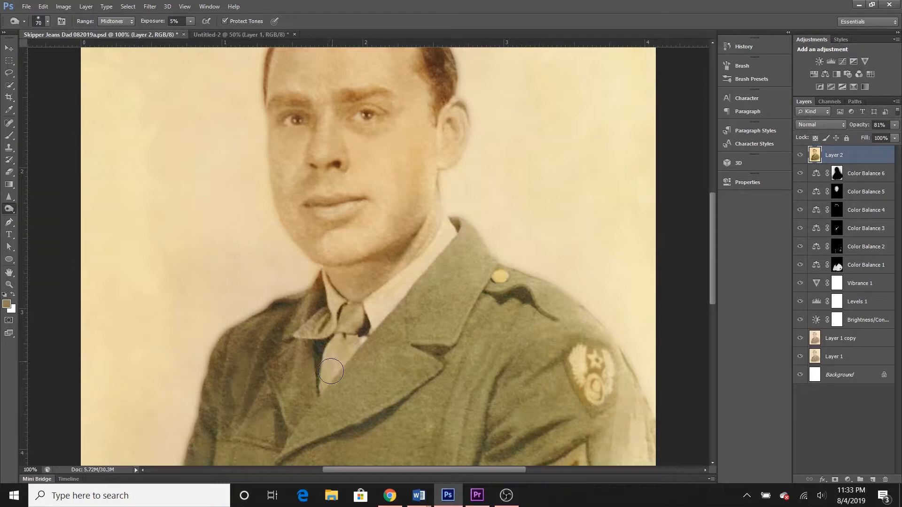
left_click(454, 230)
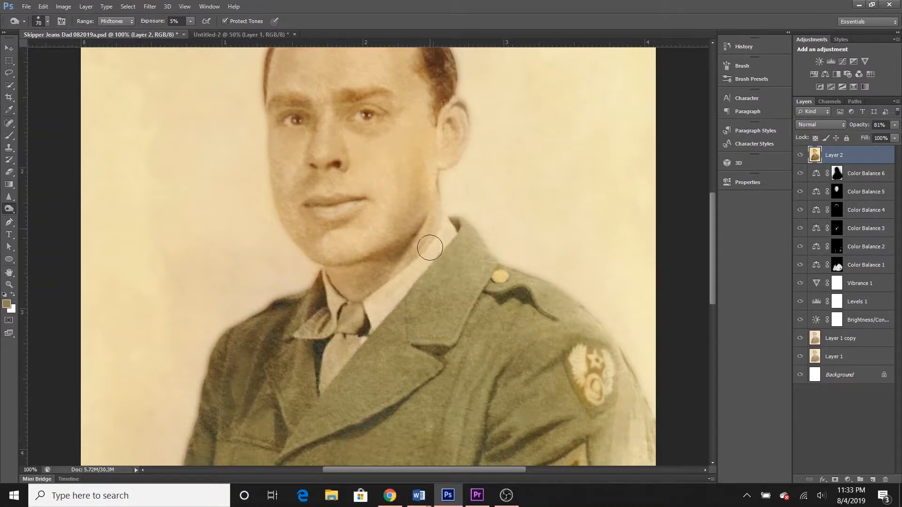
Step: Burn the lower jacket area beneath the small pocket, beside the front buttons, to darken its shadows
scroll(304, 328, "down", 3)
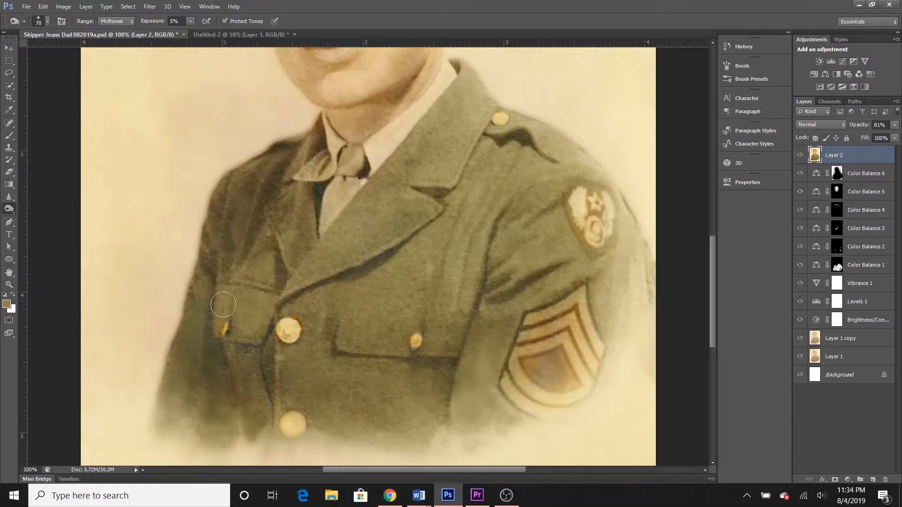
left_click_drag(234, 347, 255, 421)
left_click_drag(241, 365, 252, 408)
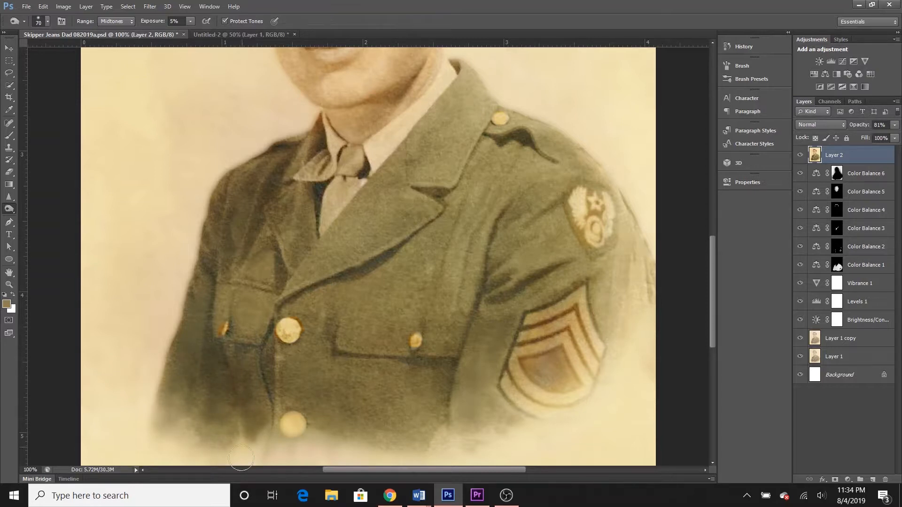
Step: Compare the whole portrait with Layer 2 hidden and shown
scroll(431, 393, "up", 4)
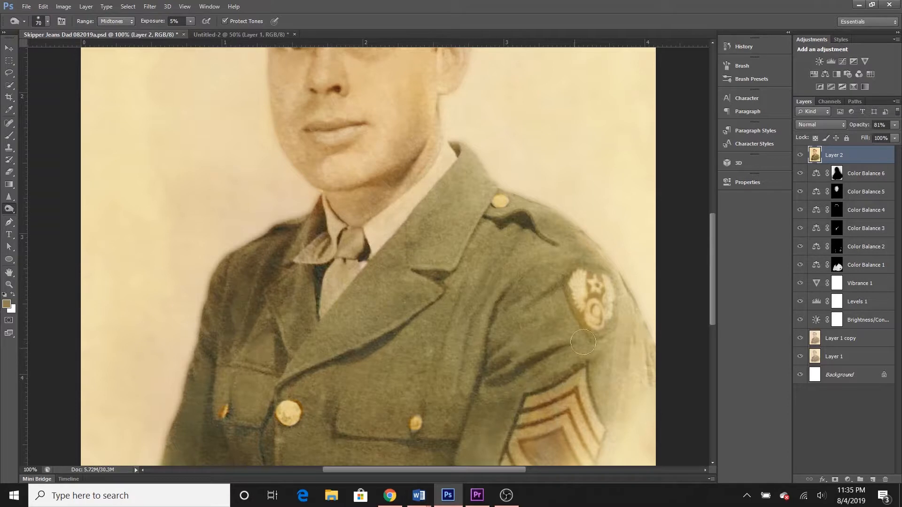
key("ctrl+0")
left_click(800, 155)
left_click(799, 155)
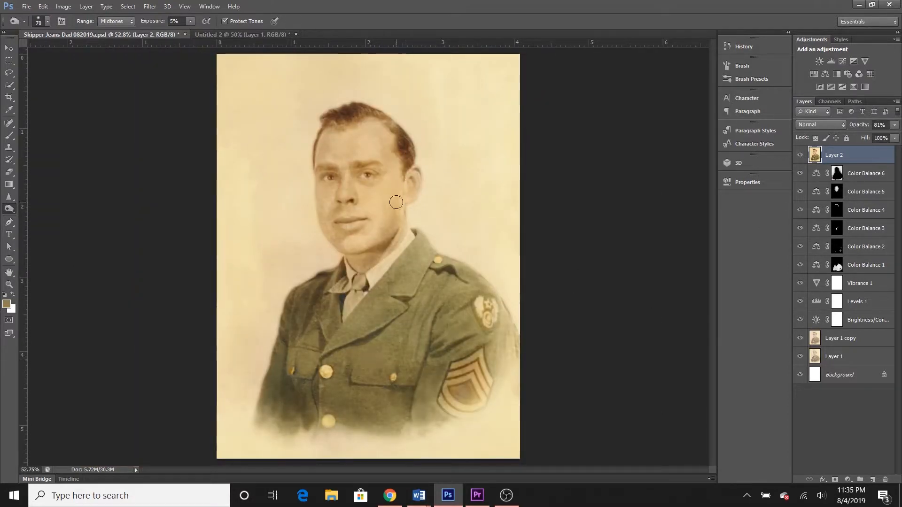
Step: Switch from burning to the Dodge tool, keeping the midtones range and 20% exposure
right_click(9, 208)
left_click(43, 206)
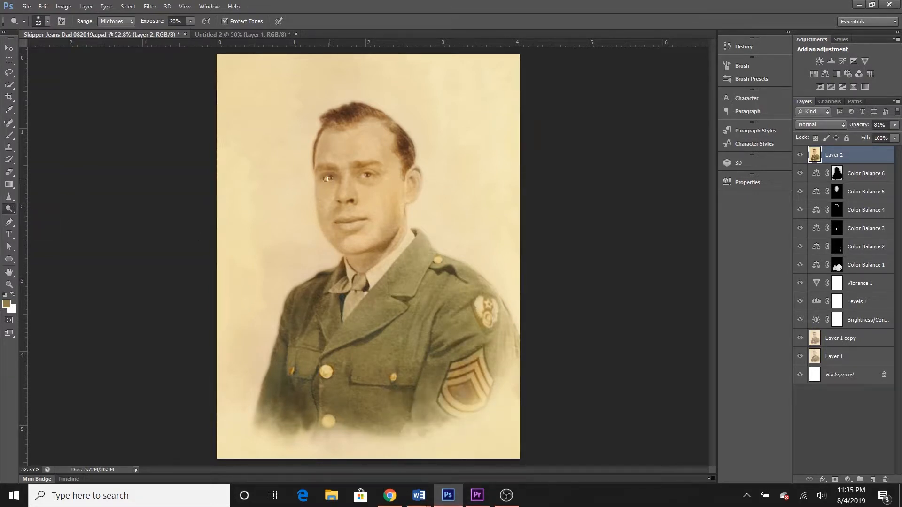
right_click(9, 215)
left_click(31, 212)
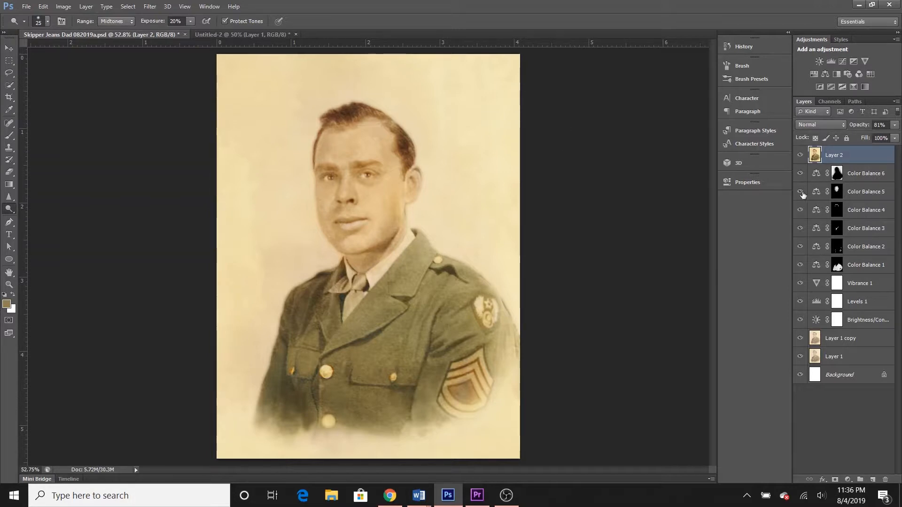
Step: Reduce the opacity of the Color Balance 5 adjustment layer to 69%
left_click(844, 195)
left_click(894, 125)
left_click_drag(889, 137, 882, 138)
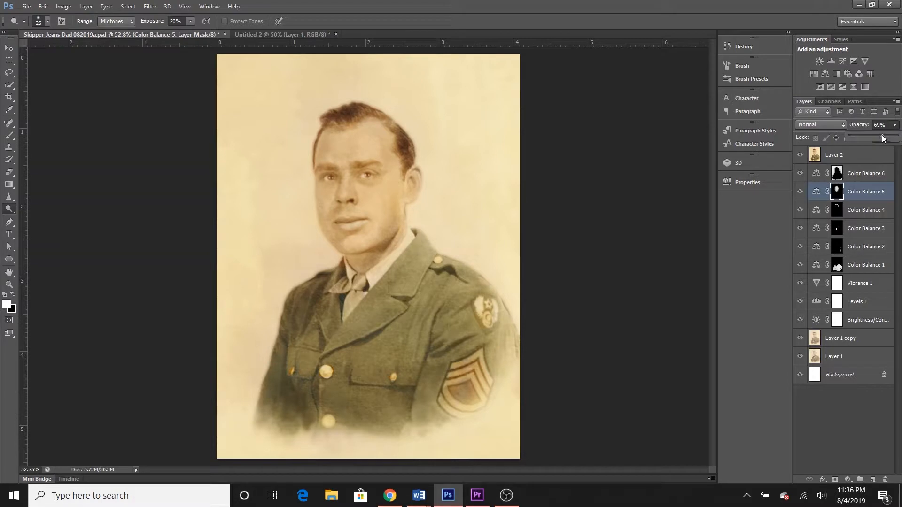
Step: Sharpen the soldier's hair on Layer 2 with the Sharpen tool at 50% strength
left_click(851, 157)
left_click(9, 197)
left_click(45, 206)
mouse_move(350, 114)
left_mouse_down()
mouse_move(399, 128)
mouse_move(404, 148)
left_mouse_up()
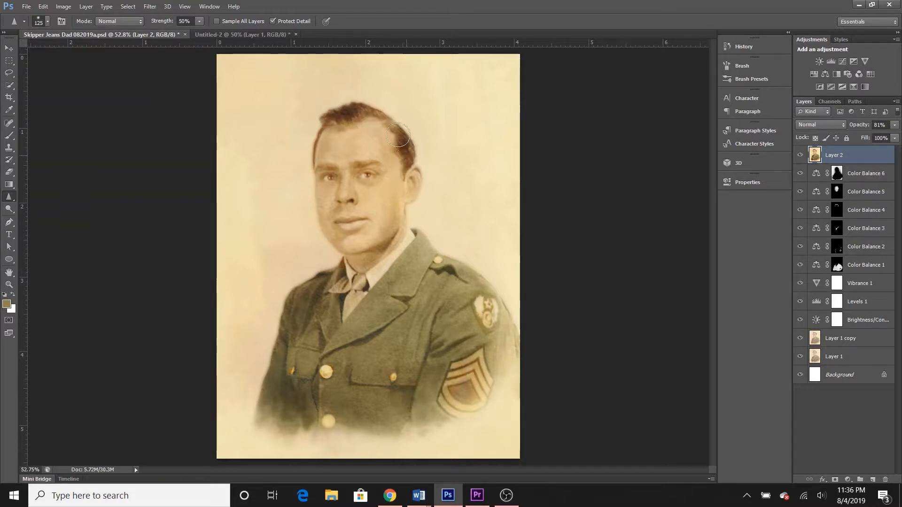
Step: Sharpen the soldier's eyes and mouth on Layer 2 with the Sharpen tool at 50% strength and inspect the face and uniform
left_click_drag(361, 178, 330, 176)
mouse_move(337, 218)
left_mouse_down()
mouse_move(361, 214)
mouse_move(332, 220)
left_mouse_up()
key("ctrl+plus")
key("ctrl+plus")
scroll(397, 258, "up", 3)
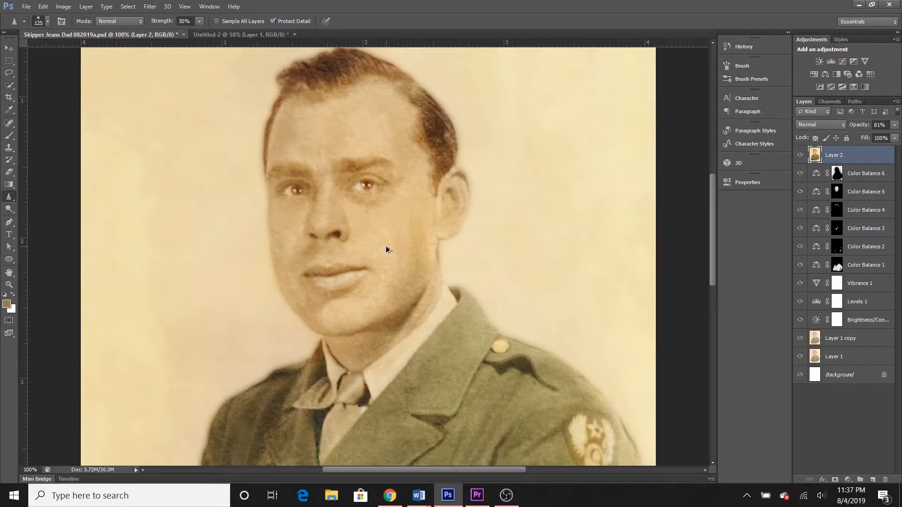
scroll(522, 254, "down", 3)
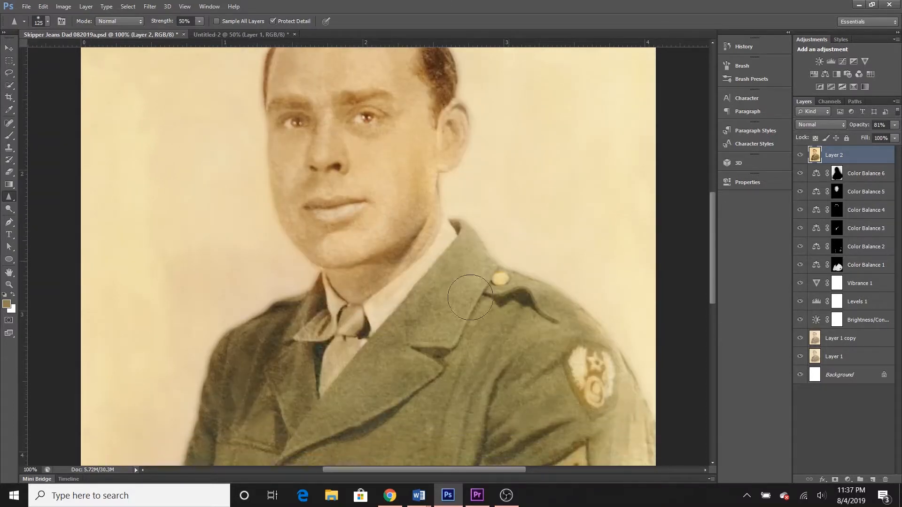
scroll(464, 373, "down", 5)
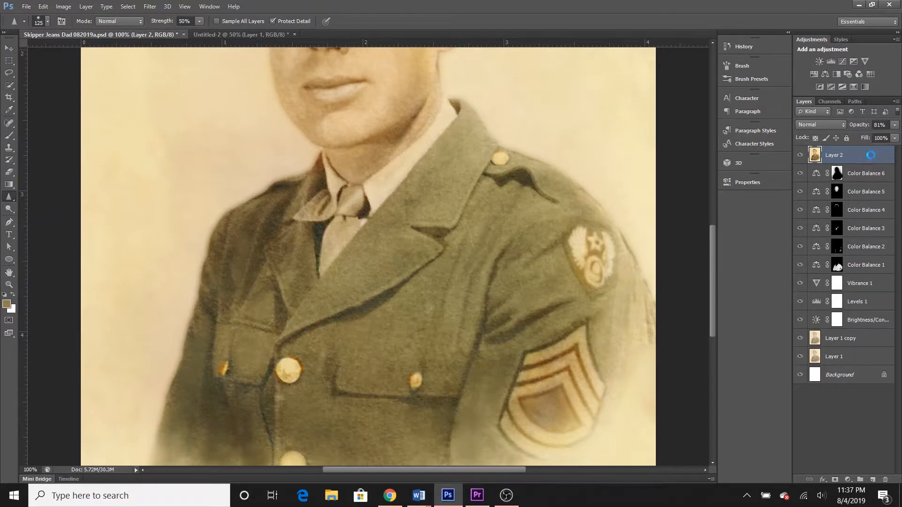
Step: Stamp all visible layers into a new merged layer at the top of the layer stack
key("ctrl+shift+alt+e")
scroll(385, 244, "up", 5)
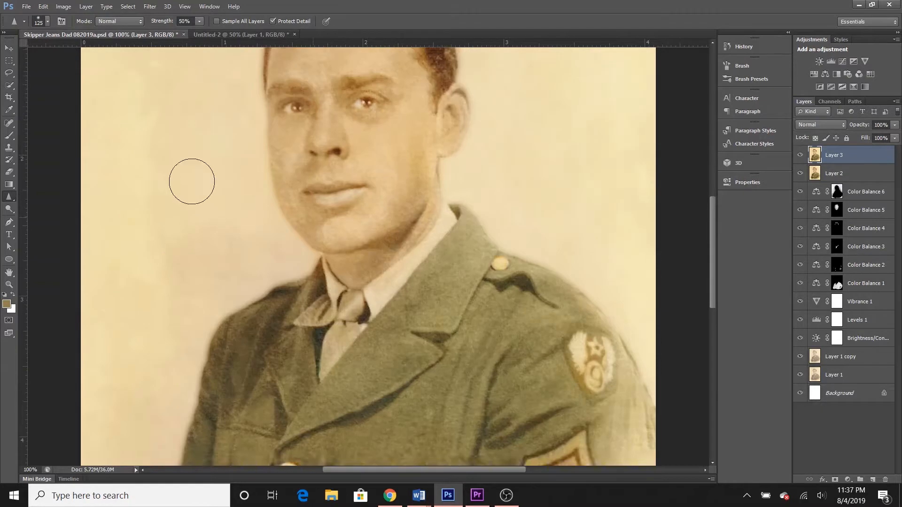
scroll(383, 201, "up", 3)
key("ctrl+0")
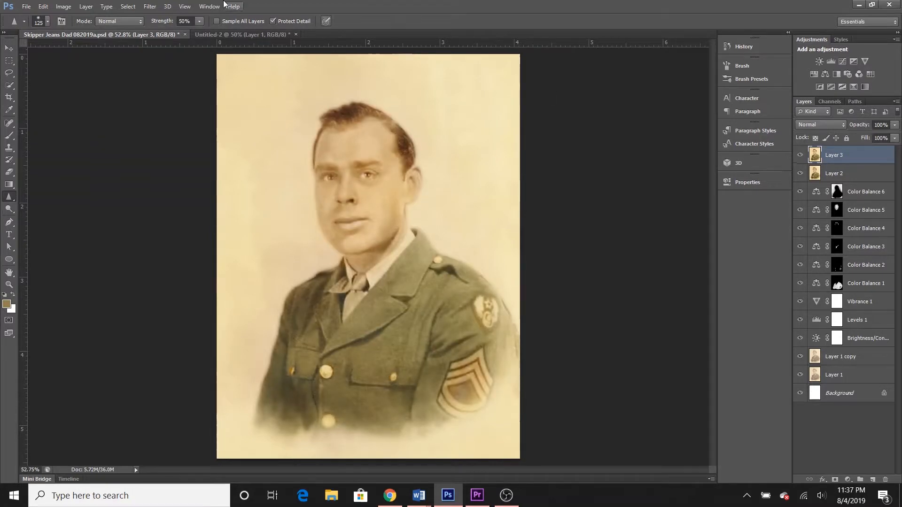
Step: Apply a softening Gaussian Blur to Layer 3, reducing the radius while checking the effect on the face
left_click(149, 6)
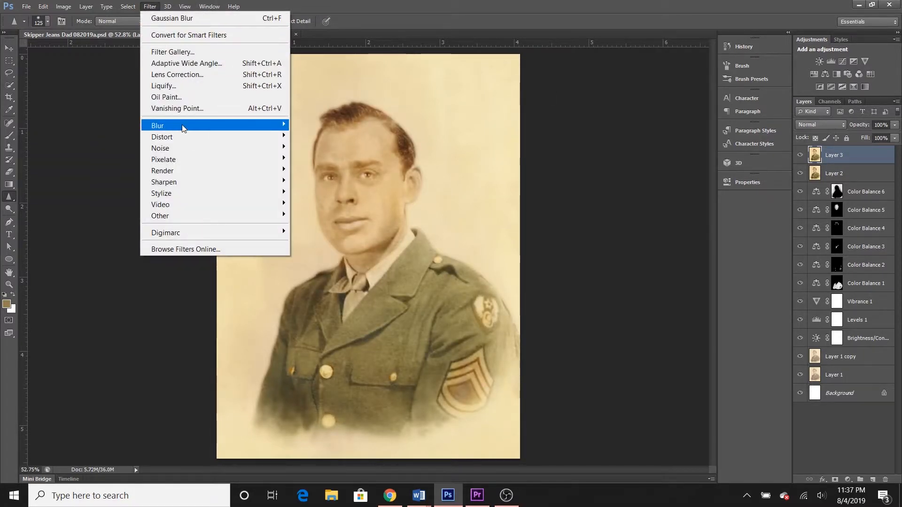
mouse_move(233, 125)
left_click(330, 204)
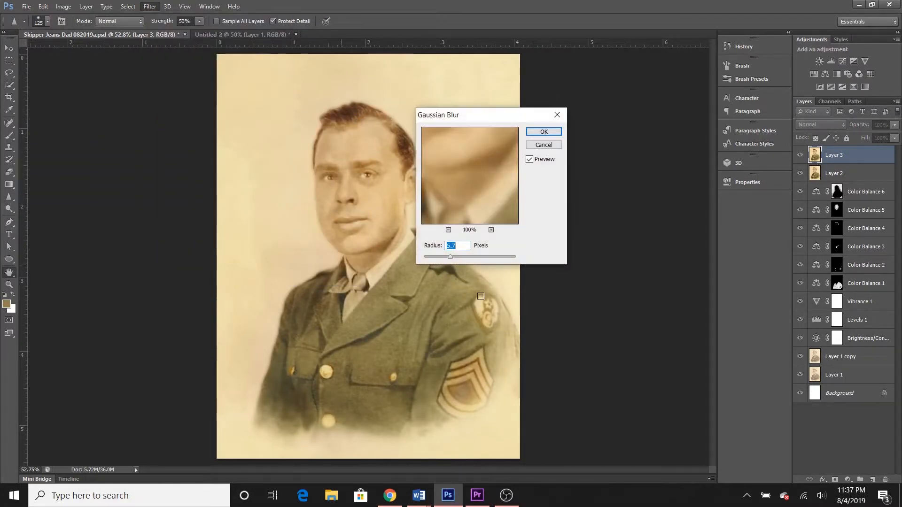
left_click_drag(476, 124, 568, 115)
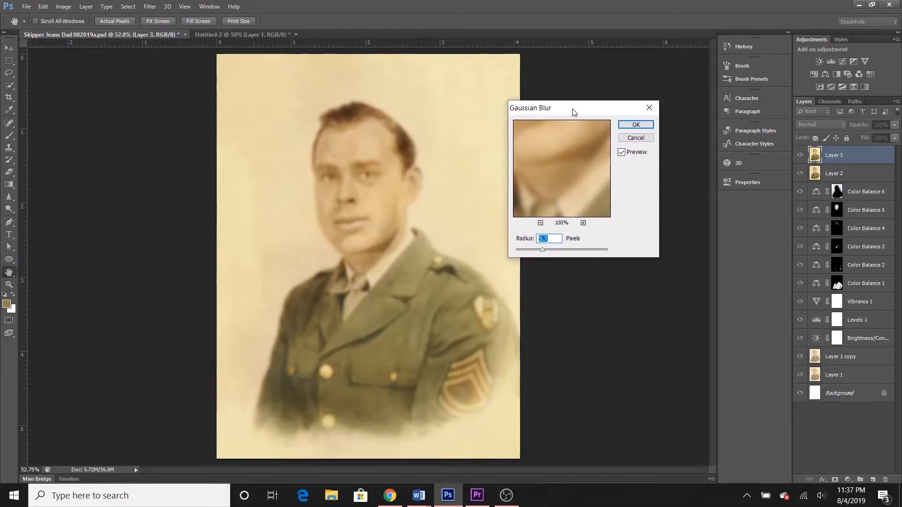
key("ctrl+plus")
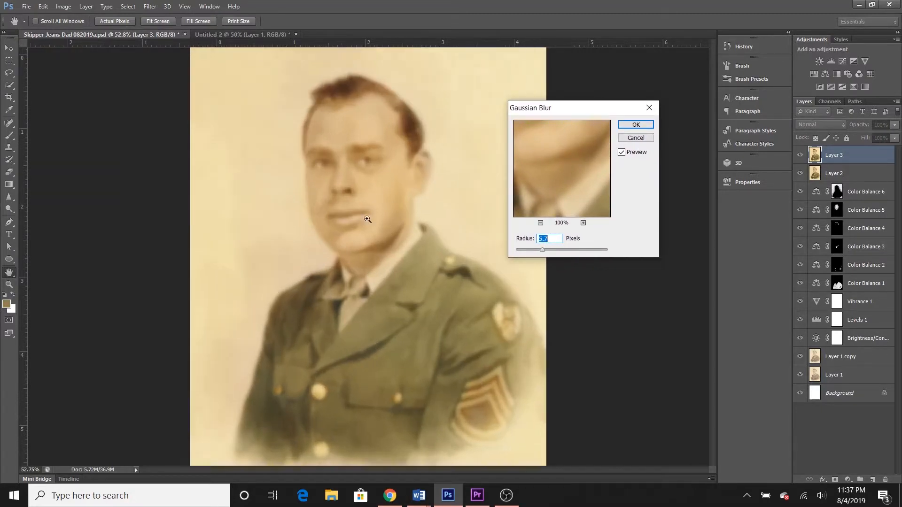
key("ctrl+plus")
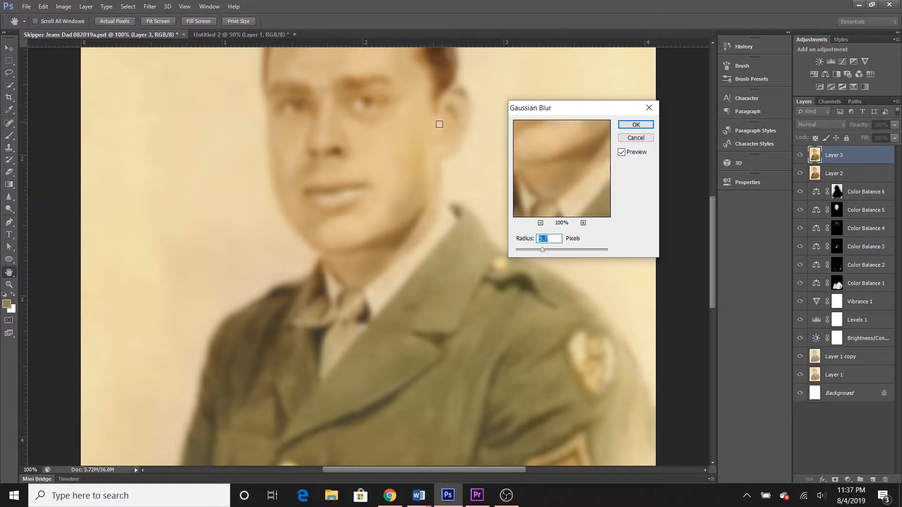
left_click_drag(711, 266, 711, 236)
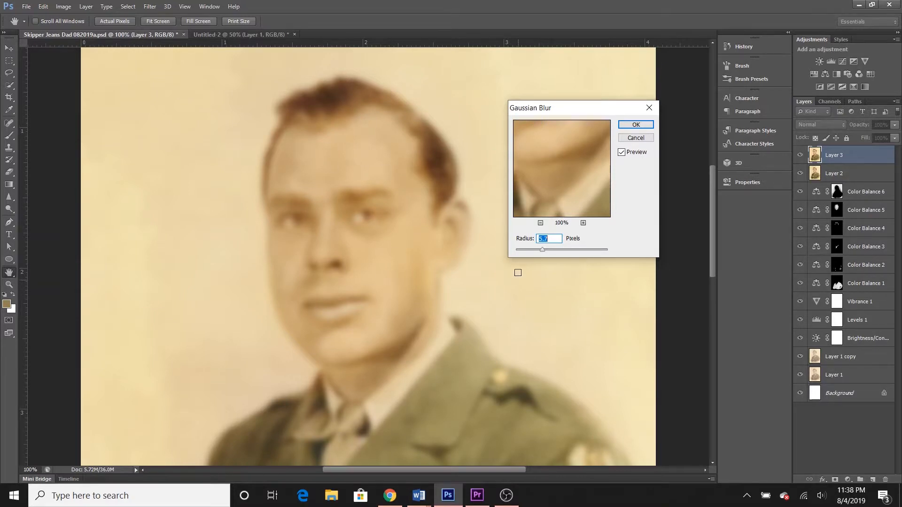
left_click(536, 250)
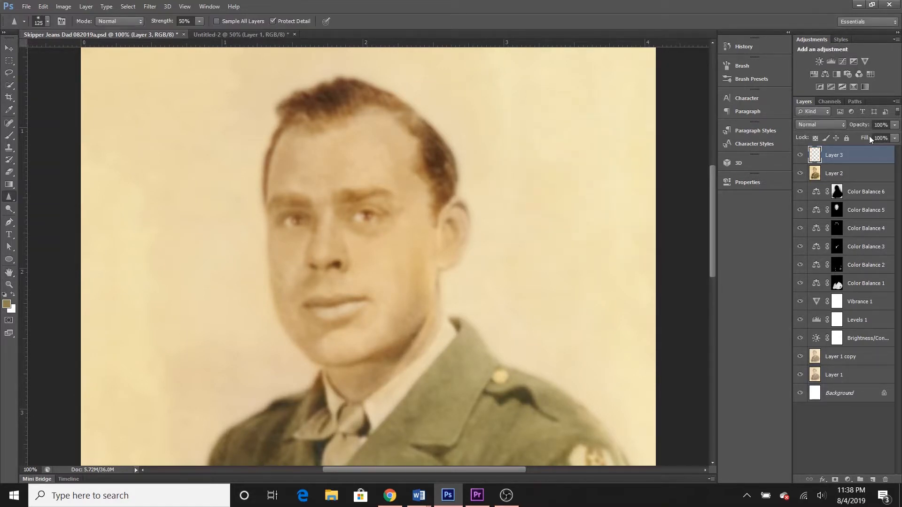
Step: Hide the blurred Layer 3 with a black mask and reveal it over the forehead, cheeks and chin using a white 50% opacity brush
left_click(835, 479)
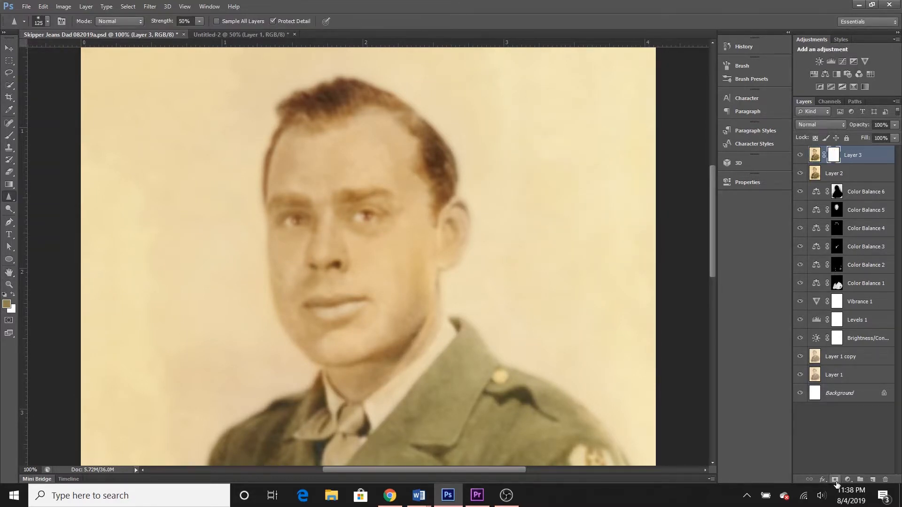
key("ctrl+i")
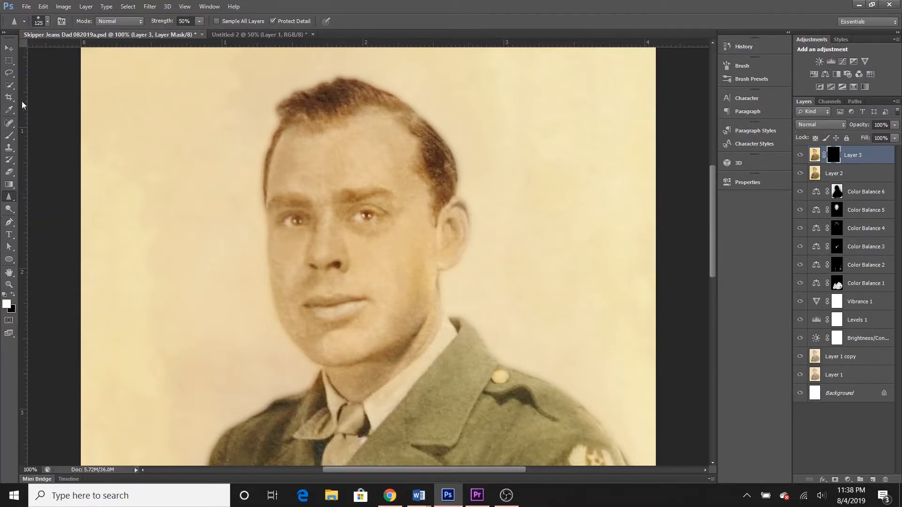
left_click(9, 135)
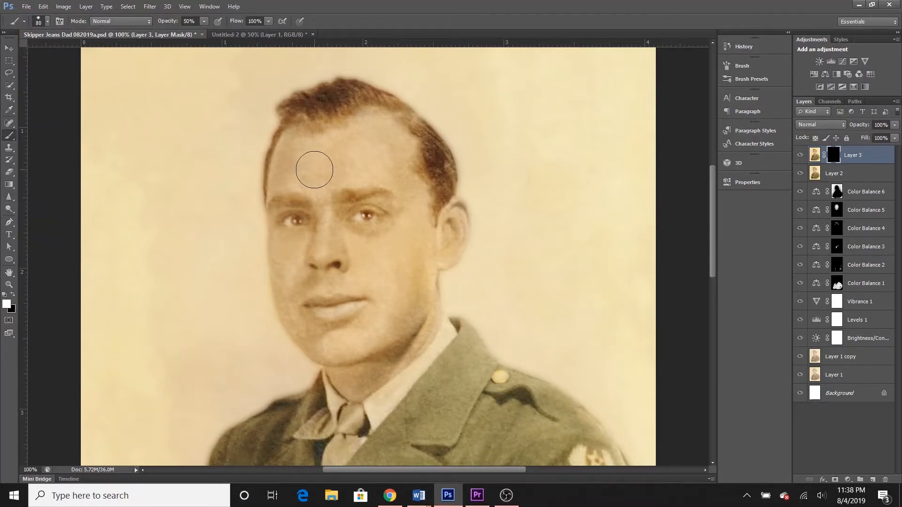
key("bracketleft")
mouse_move(302, 137)
left_mouse_down()
mouse_move(314, 182)
mouse_move(328, 136)
mouse_move(318, 190)
mouse_move(327, 195)
mouse_move(375, 128)
mouse_move(405, 180)
left_mouse_up()
left_click_drag(381, 326, 367, 282)
mouse_move(288, 260)
left_mouse_down()
mouse_move(287, 249)
mouse_move(291, 300)
mouse_move(338, 339)
left_mouse_up()
Step: Paint white on the Layer 3 mask at 50% brush opacity to reveal the blur over the jacket, shoulder and sleeve
scroll(430, 357, "down", 5)
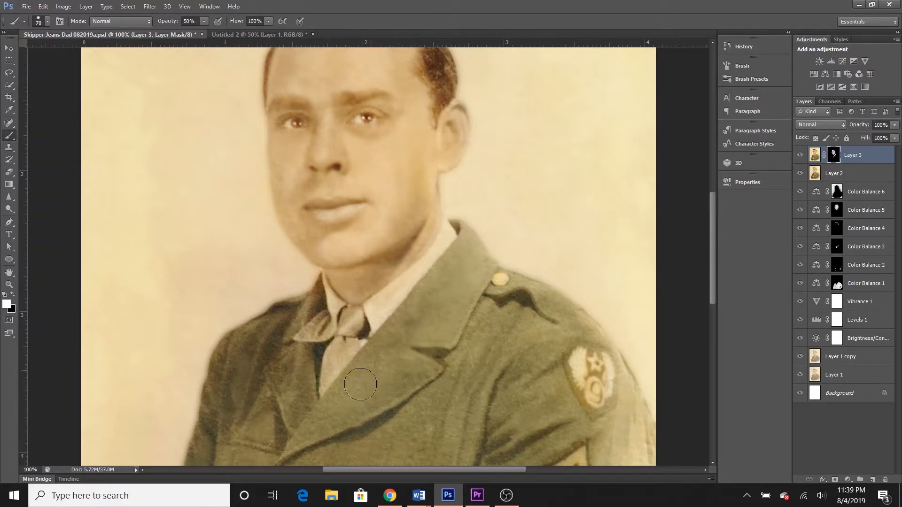
scroll(400, 383, "down", 2)
mouse_move(503, 247)
left_mouse_down()
mouse_move(562, 281)
mouse_move(526, 304)
mouse_move(522, 270)
left_mouse_up()
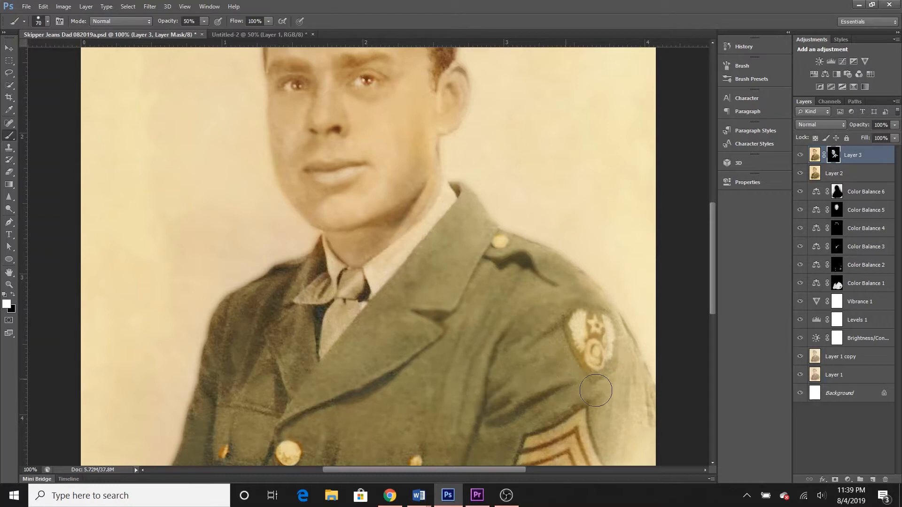
mouse_move(643, 415)
left_mouse_down()
mouse_move(628, 436)
mouse_move(599, 393)
left_mouse_up()
mouse_move(317, 364)
left_mouse_down()
mouse_move(286, 320)
mouse_move(293, 375)
mouse_move(276, 314)
mouse_move(292, 279)
mouse_move(264, 288)
mouse_move(232, 319)
mouse_move(220, 395)
mouse_move(264, 318)
mouse_move(272, 367)
mouse_move(290, 299)
mouse_move(298, 365)
mouse_move(242, 391)
mouse_move(262, 408)
mouse_move(234, 418)
mouse_move(255, 432)
mouse_move(249, 451)
left_mouse_up()
scroll(264, 437, "down", 5)
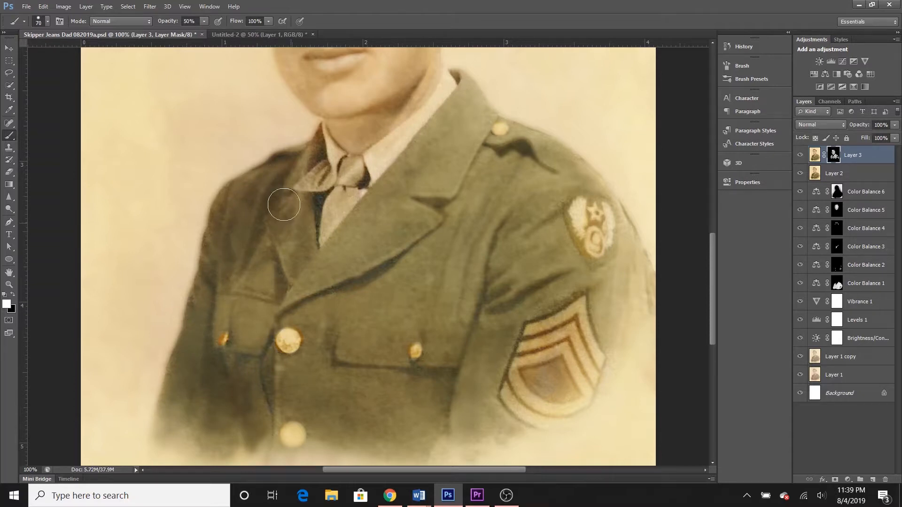
Step: Lower the opacity of Layer 3 to 60%
key("ctrl+0")
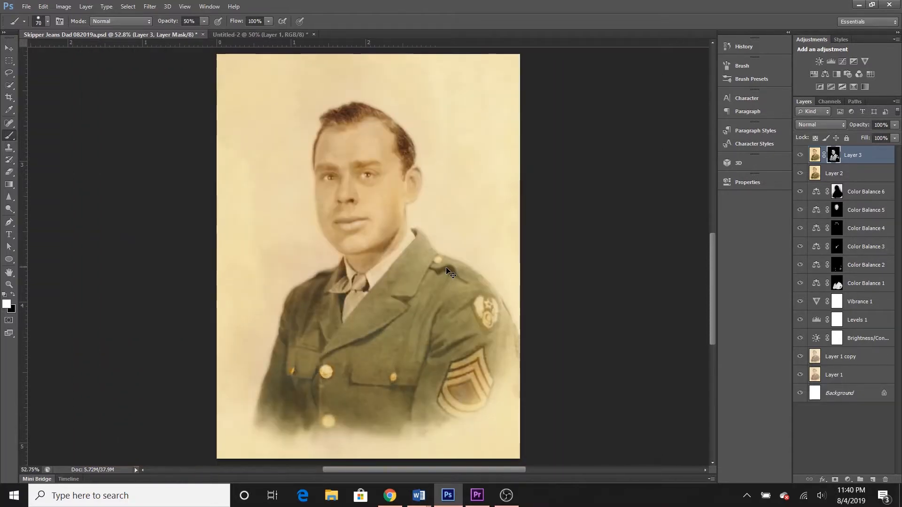
left_click(889, 137)
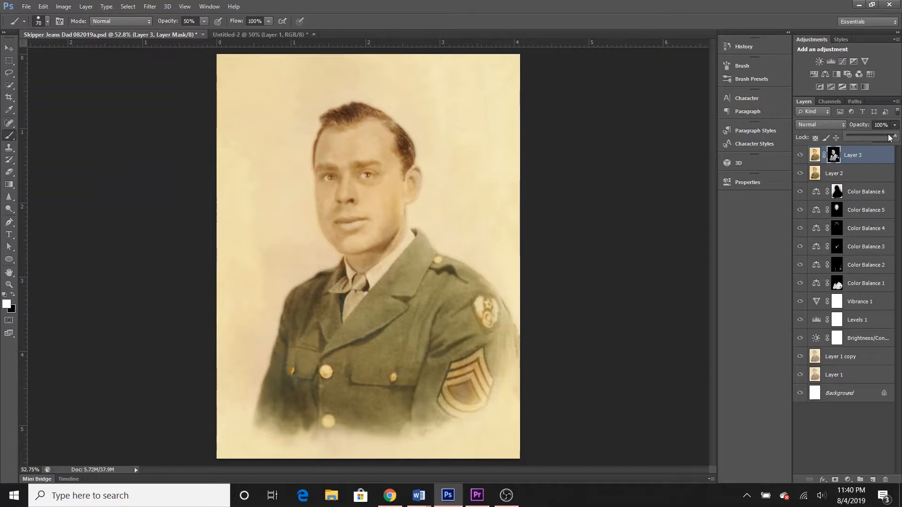
left_click_drag(881, 137, 875, 136)
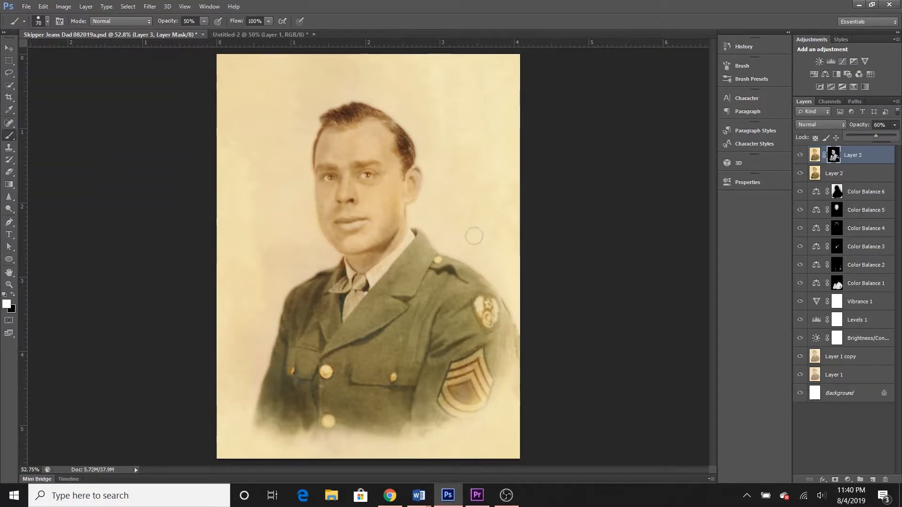
left_click(392, 208)
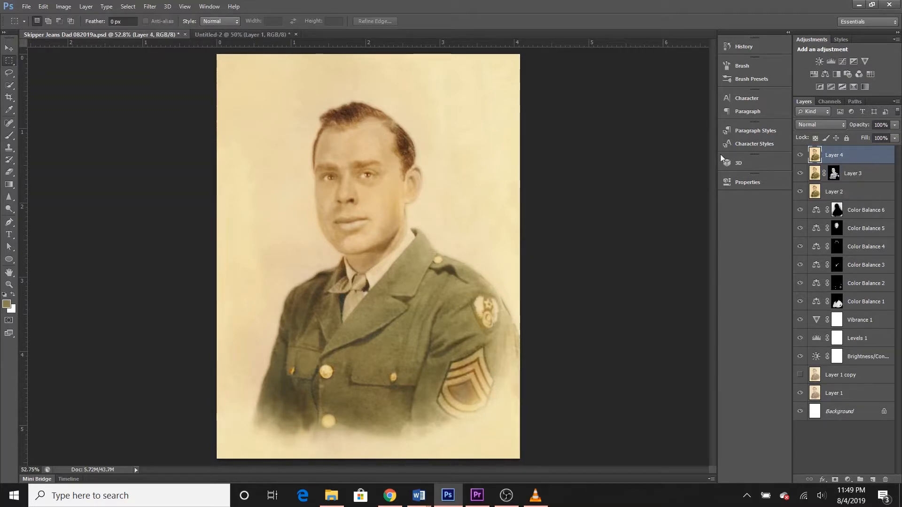
Step: Select the soldier's whole figure on Layer 4 with the Quick Selection tool, from the hair down to the faded jacket edge
left_click(9, 85)
mouse_move(286, 411)
left_mouse_down()
mouse_move(301, 361)
mouse_move(347, 326)
mouse_move(346, 397)
mouse_move(468, 359)
mouse_move(359, 220)
mouse_move(344, 148)
mouse_move(401, 185)
left_mouse_up()
mouse_move(254, 417)
left_mouse_down()
mouse_move(238, 444)
mouse_move(321, 455)
mouse_move(434, 453)
mouse_move(513, 420)
mouse_move(533, 358)
mouse_move(463, 349)
mouse_move(474, 376)
mouse_move(494, 356)
mouse_move(444, 405)
mouse_move(466, 391)
mouse_move(414, 412)
mouse_move(423, 411)
mouse_move(351, 415)
mouse_move(329, 435)
mouse_move(455, 409)
mouse_move(476, 373)
left_mouse_up()
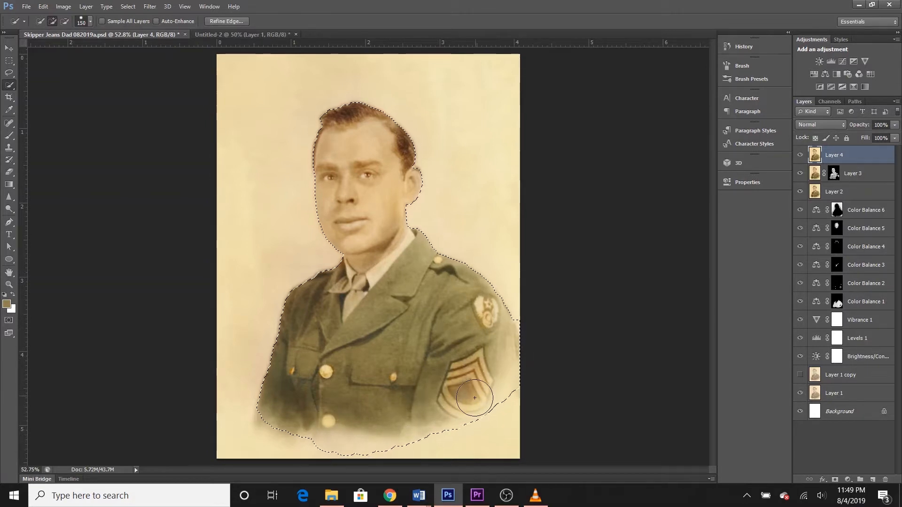
Step: Refine the figure selection by subtracting stray background around the hair, the outer sleeve and the lower jacket edge
key("alt")
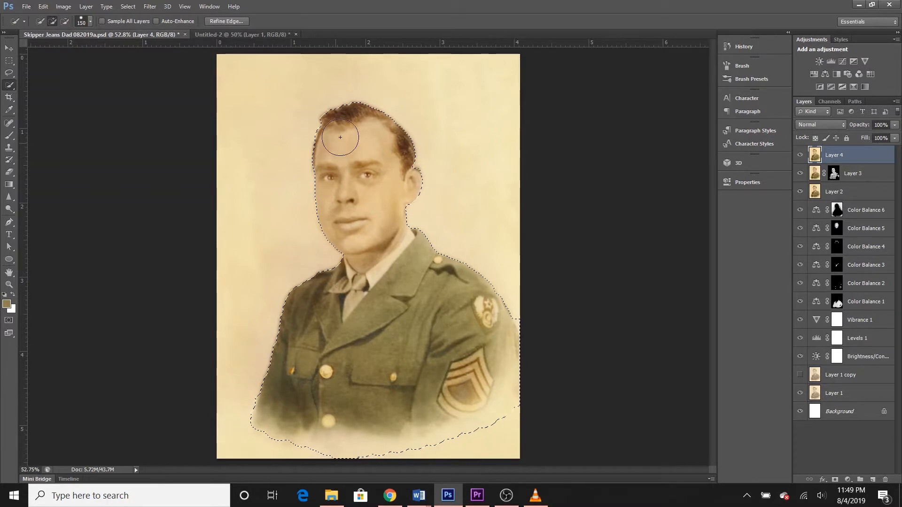
left_click_drag(395, 101, 376, 83)
key("alt")
mouse_move(425, 97)
left_mouse_down()
mouse_move(465, 135)
mouse_move(464, 149)
left_mouse_up()
key("alt")
left_click_drag(404, 96, 414, 104)
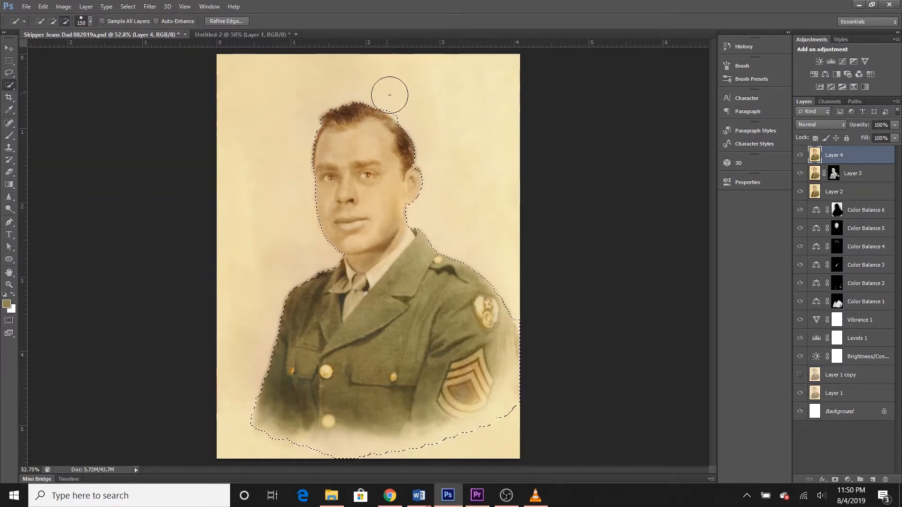
left_click(525, 305, "alt")
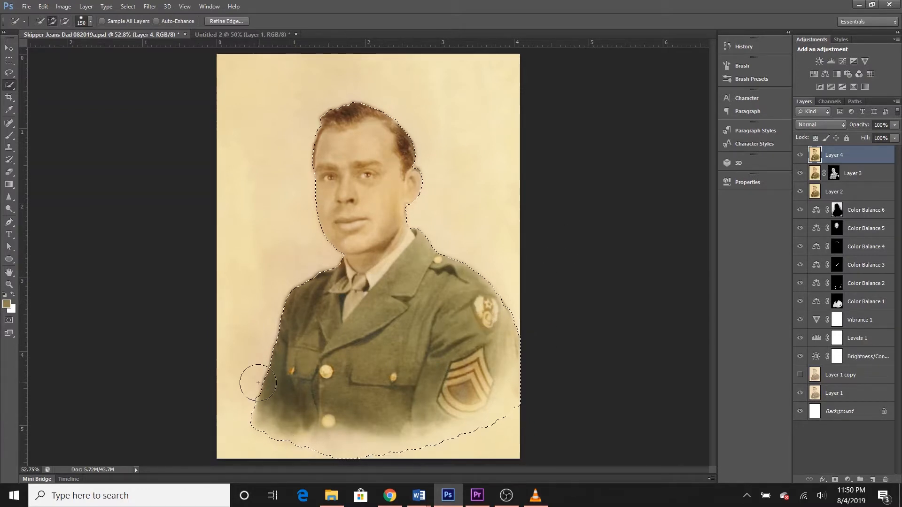
left_click(243, 398, "alt")
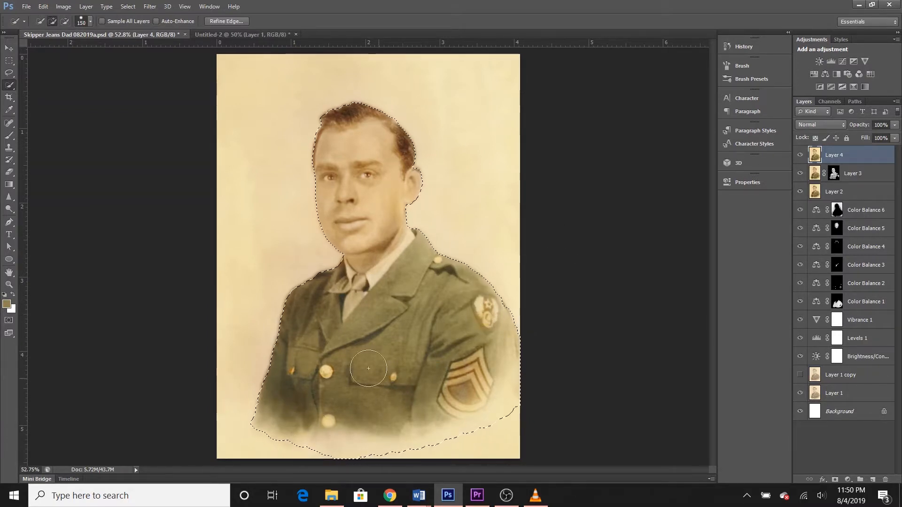
right_click(839, 158)
left_click(705, 102)
key("Escape")
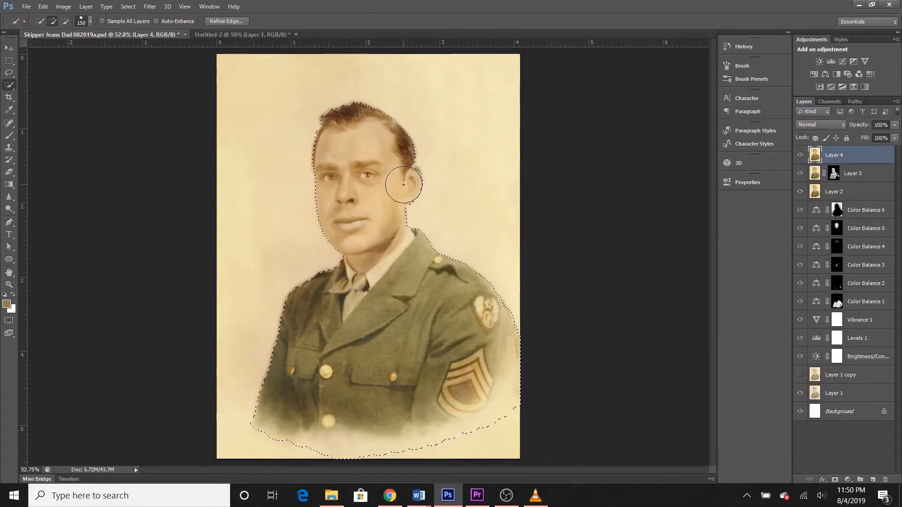
Step: Refine the selection at the soldier's ear with a smaller Quick Selection brush of size 60
left_click(413, 175)
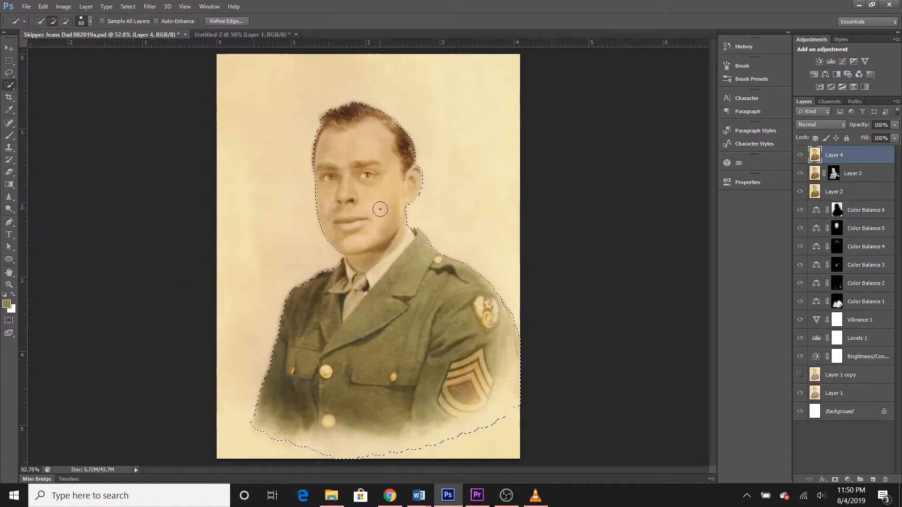
Step: Bring up the layer style settings for Layer 4 and enable Bevel & Emboss
right_click(854, 160)
left_click(636, 151)
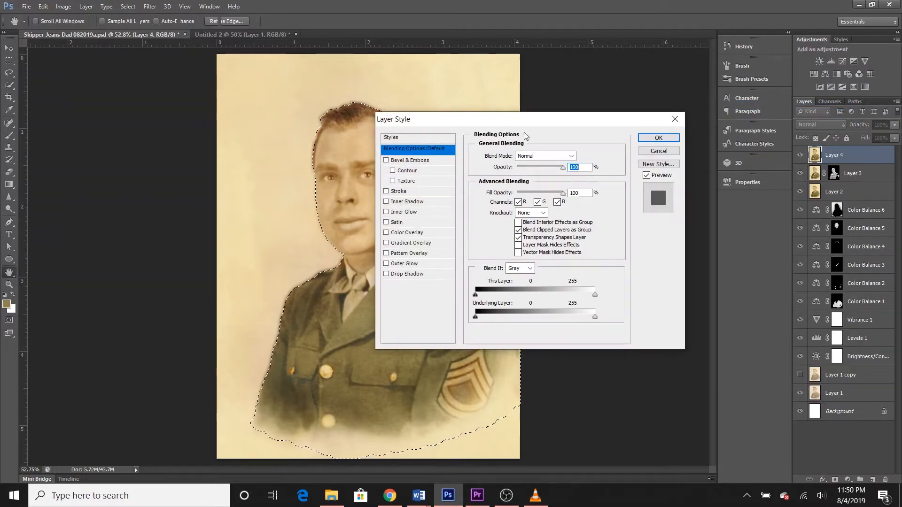
left_click_drag(515, 118, 576, 87)
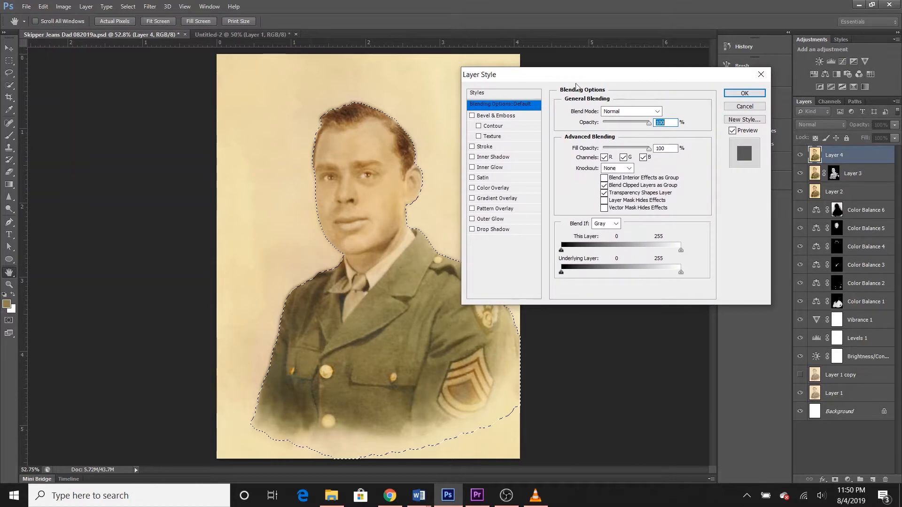
left_click(472, 116)
Step: Add a Multiply drop shadow to Layer 4 with a distance of 23333 px, a spread of about 61% and an increased size
left_click(488, 229)
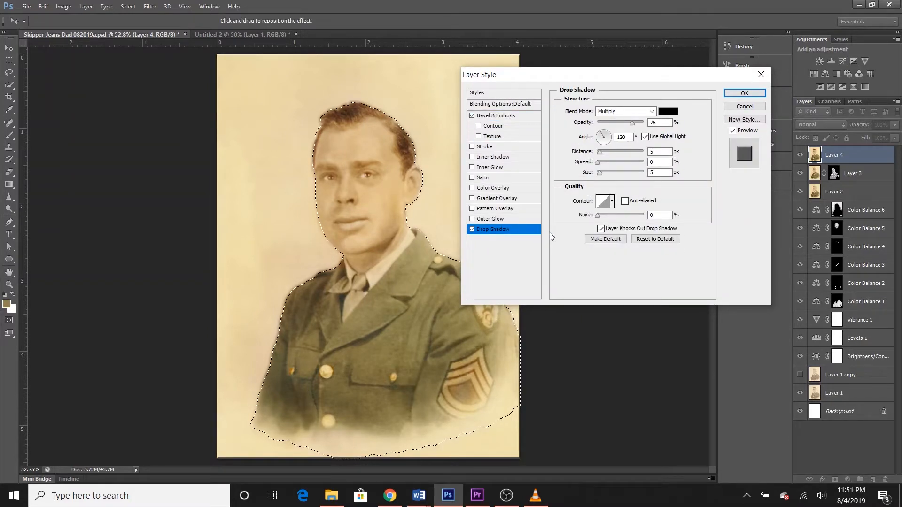
left_click(601, 156)
left_click_drag(600, 152, 626, 163)
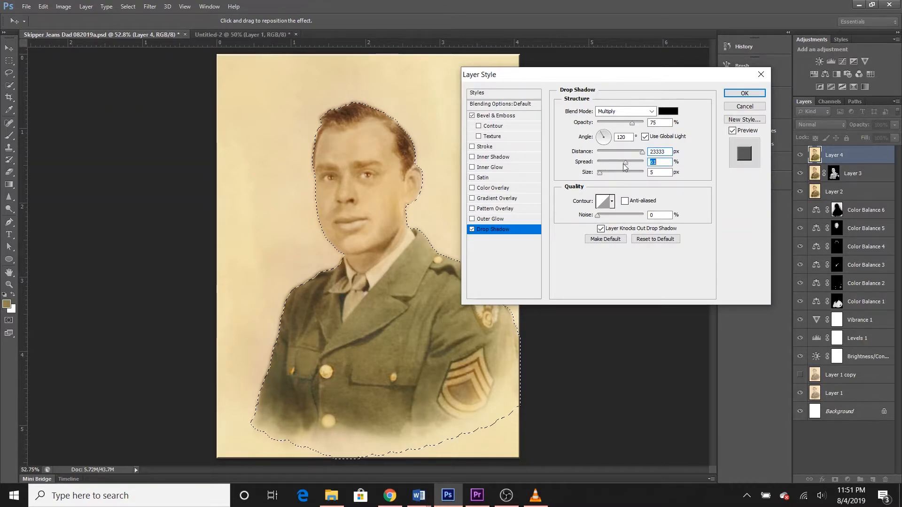
left_click_drag(602, 173, 621, 172)
Step: Add an outer glow to Layer 4 with its spread set to 23%
left_click(495, 222)
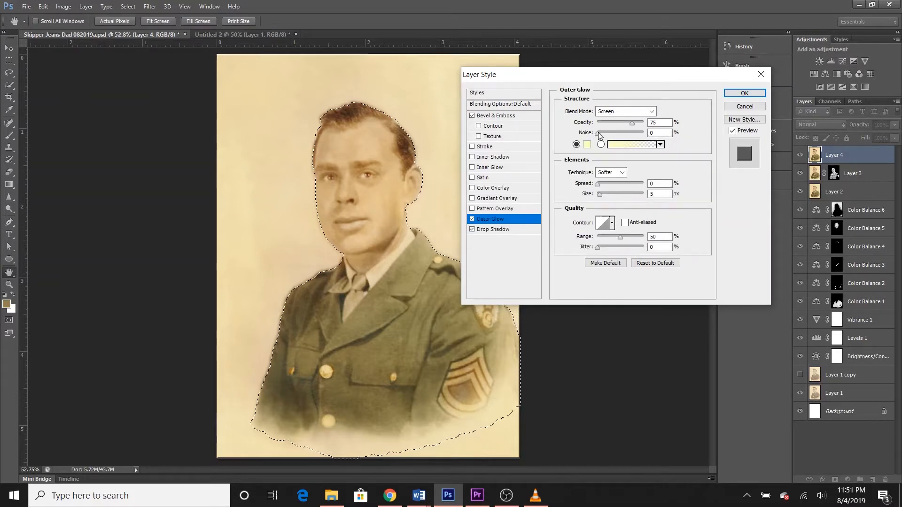
left_click_drag(598, 187, 607, 184)
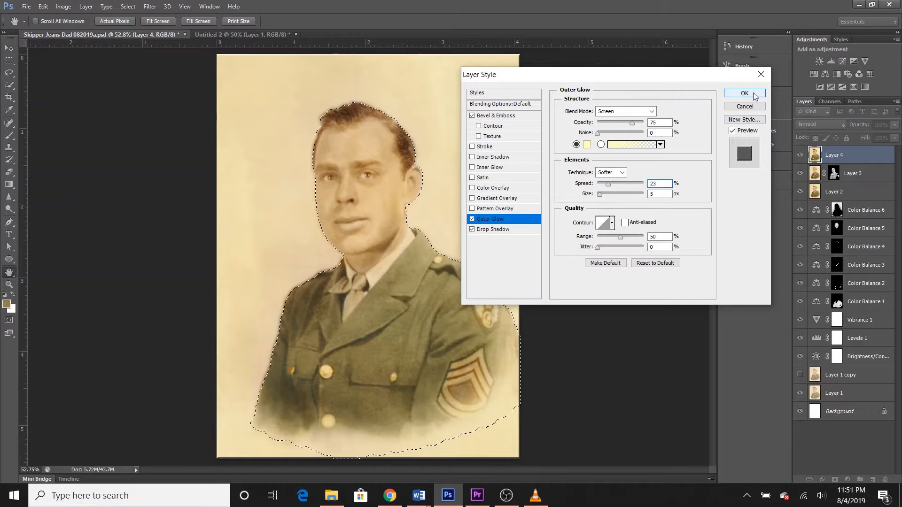
Step: Apply the layer effects to Layer 4 and return to the Quick Selection tool
left_click(744, 94)
key("w")
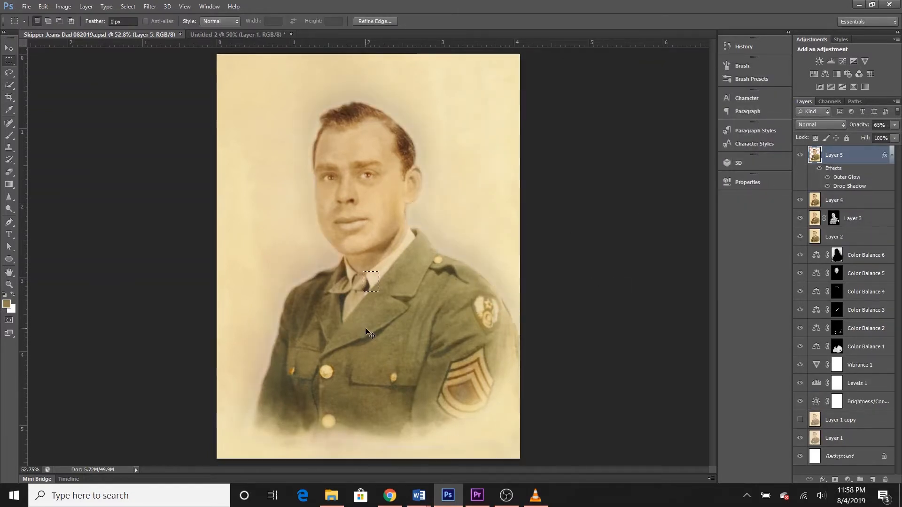
Step: Copy the selected collar patch beside the tie to a new layer and move it over the damaged collar point opposite
key("ctrl+j")
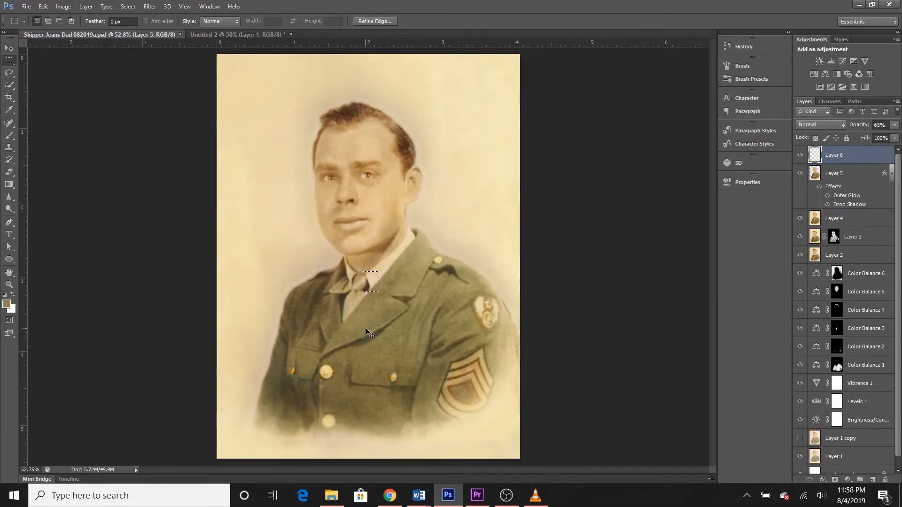
key("ctrl+t")
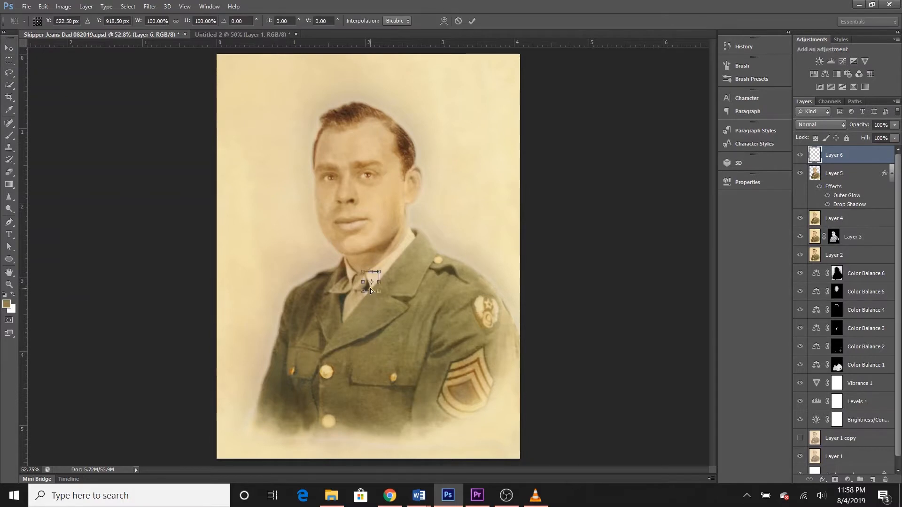
mouse_move(372, 281)
left_mouse_down()
mouse_move(367, 269)
mouse_move(376, 268)
mouse_move(364, 281)
left_mouse_up()
key("ctrl+plus")
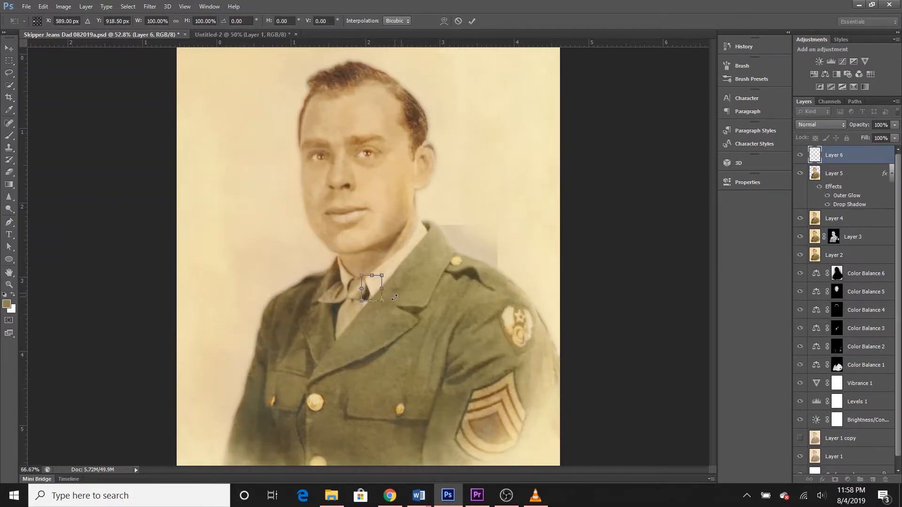
key("ctrl+plus")
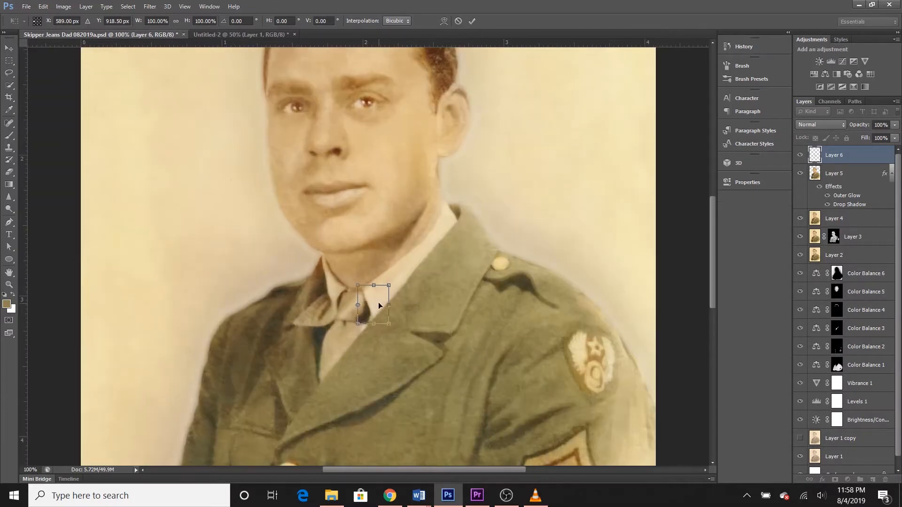
mouse_move(341, 308)
left_mouse_down()
mouse_move(332, 292)
mouse_move(327, 300)
left_mouse_up()
Step: Flip the collar patch horizontally, then rotate, skew and narrow it to about 75% width so it fits the opposite collar point
left_click(63, 7)
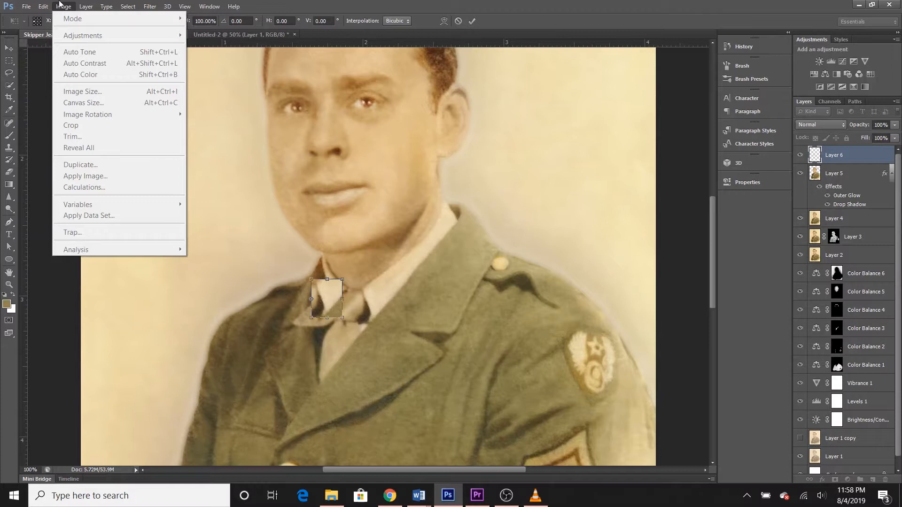
left_click(42, 6)
mouse_move(162, 238)
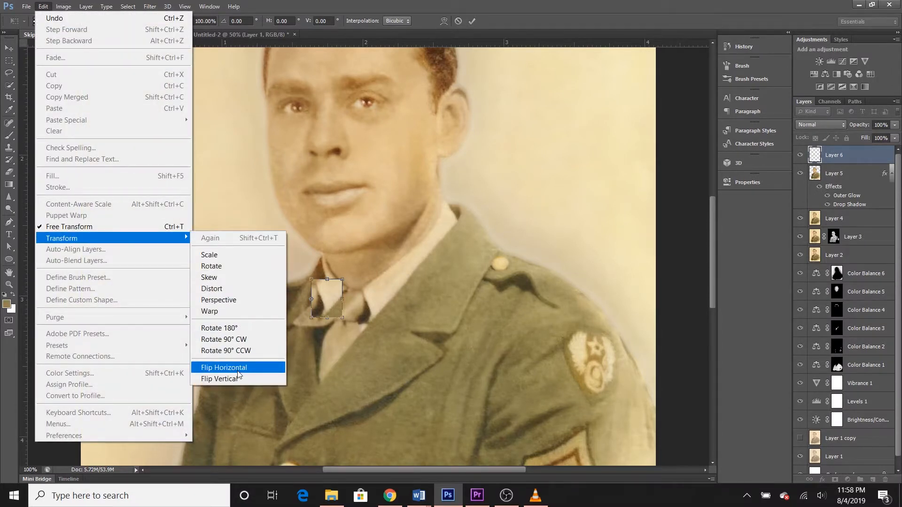
left_click(226, 368)
left_click_drag(302, 301, 331, 296)
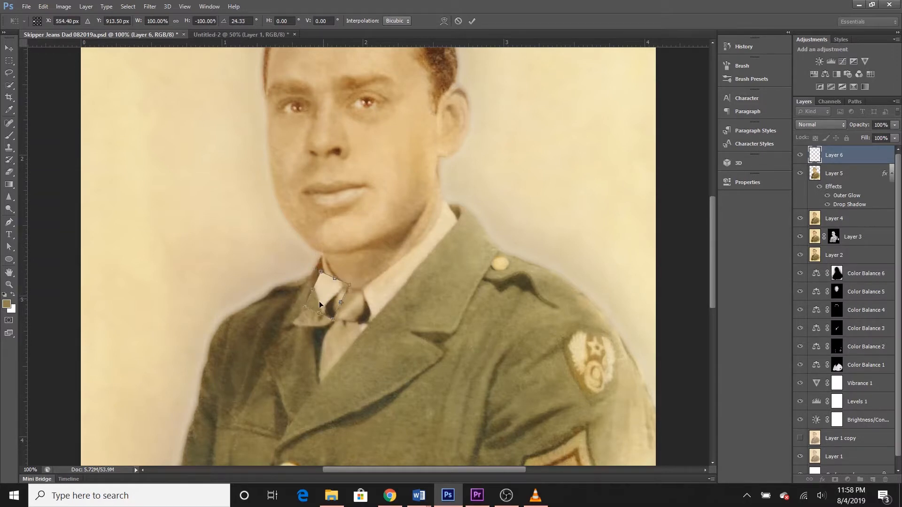
left_click_drag(333, 318, 324, 305)
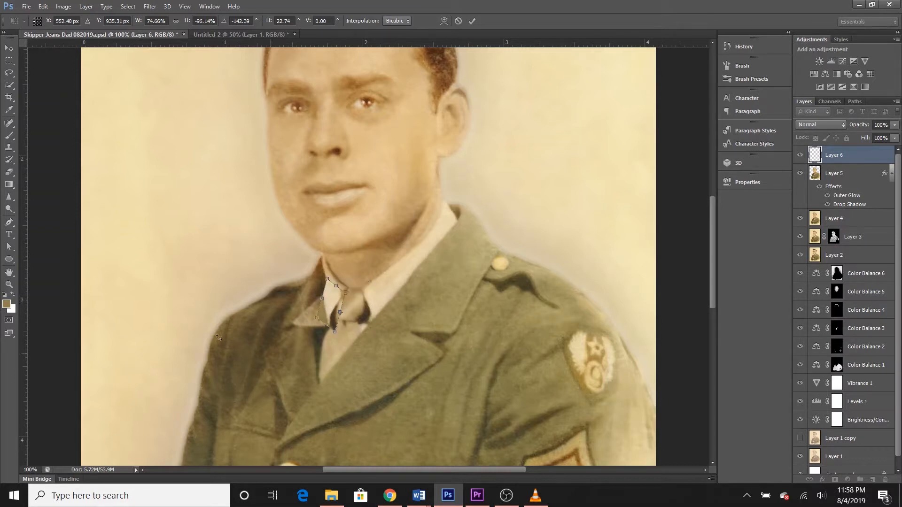
key("Return")
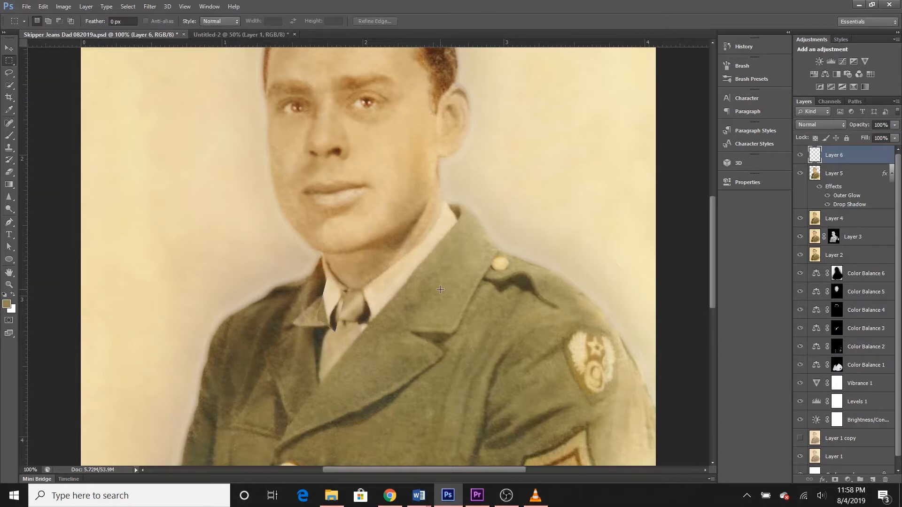
Step: Blend the edges of the collar patch on Layer 6 using the Eraser at size 50 and 20% opacity
key("e")
left_click(47, 21)
double_click(19, 94)
key("bracketleft")
key("bracketleft")
key("bracketleft")
key("bracketleft")
key("Return")
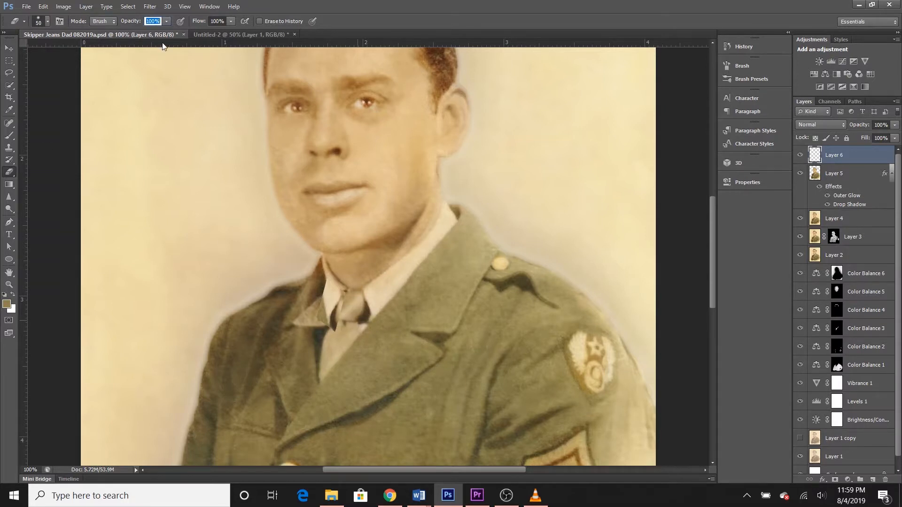
key("Return")
mouse_move(341, 332)
left_mouse_down()
mouse_move(355, 299)
mouse_move(327, 342)
mouse_move(312, 310)
left_mouse_up()
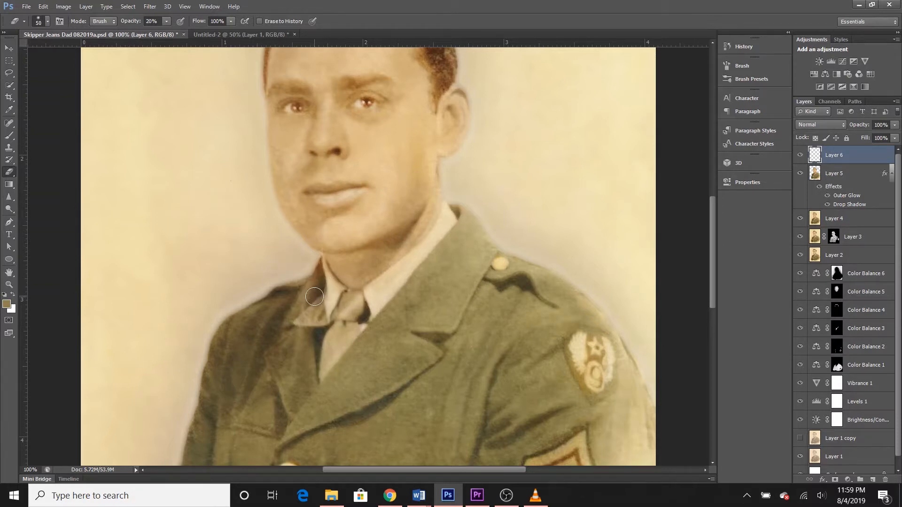
Step: Clone Stamp along the outer edge of the patched collar on Layer 6 with a brush size of 45
key("s")
key("bracketleft")
key("bracketleft")
key("bracketleft")
key("bracketleft")
key("bracketleft")
key("bracketleft")
left_click_drag(324, 282, 324, 296)
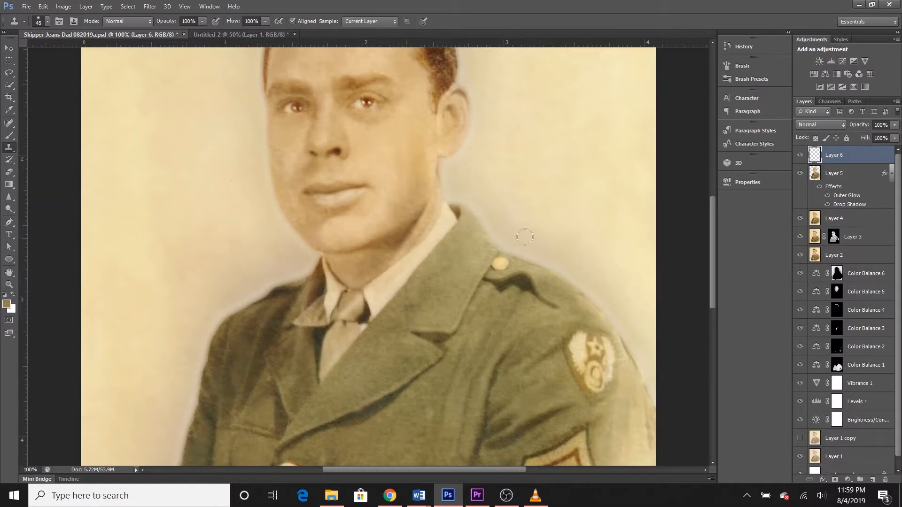
Step: Stamp all visible layers into a new merged layer above Layer 6
left_click(846, 175)
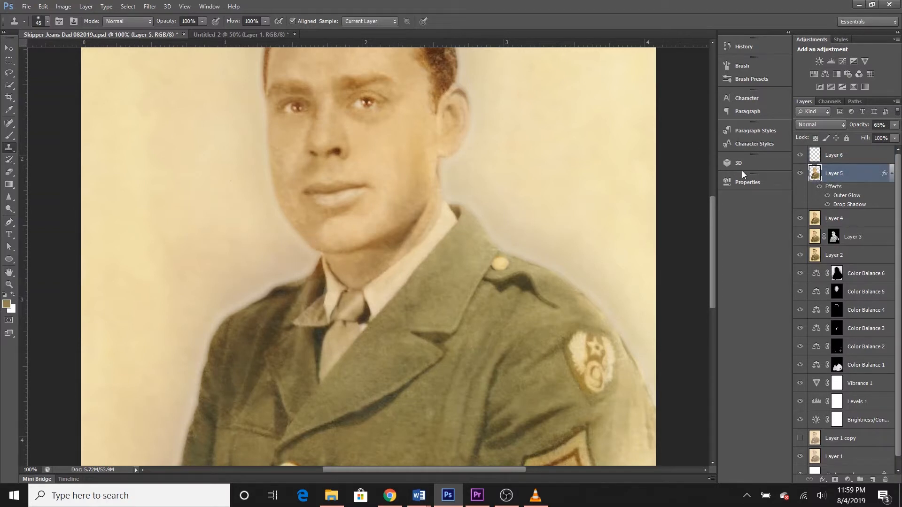
left_click(836, 159)
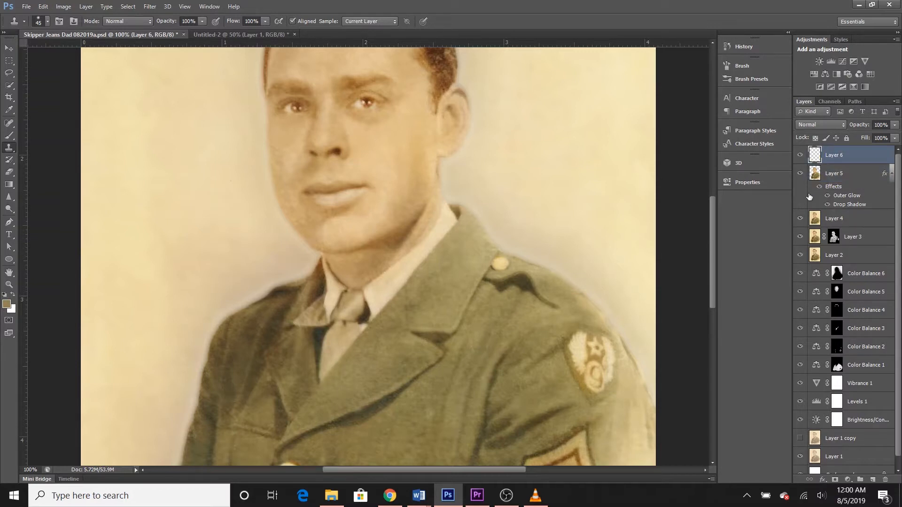
key("ctrl+shift+alt+e")
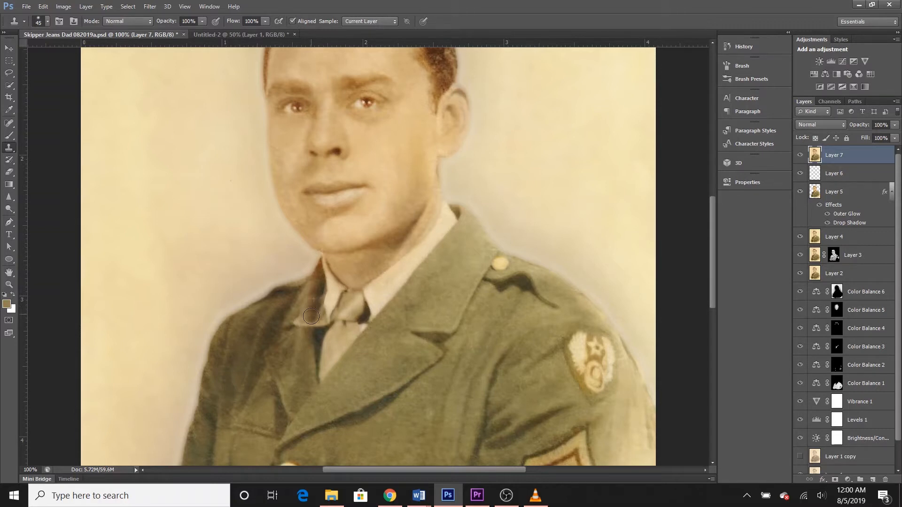
Step: Clone the jacket lapel fabric over the old collar flap beside the patched collar point on Layer 7 with the size 45 brush
left_click_drag(309, 329, 308, 334)
left_click_drag(307, 304, 291, 333)
left_click_drag(301, 314, 303, 290)
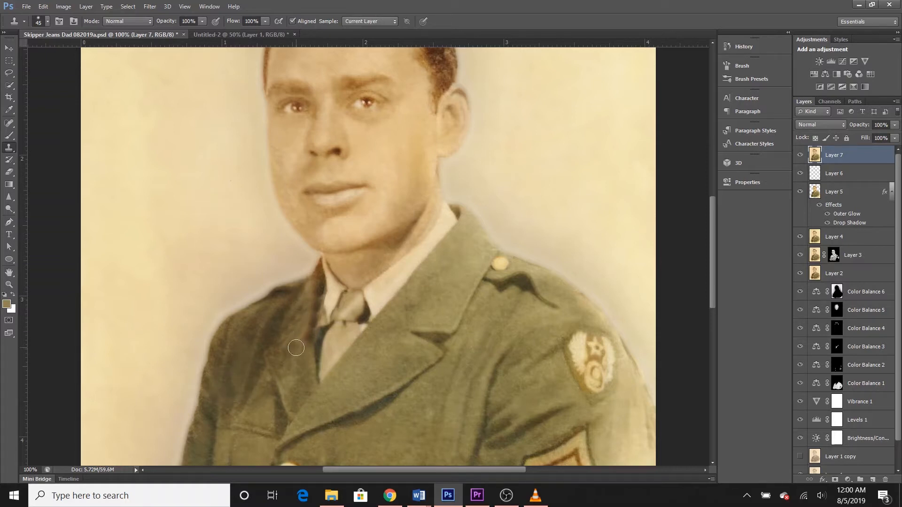
left_click_drag(298, 330, 304, 307)
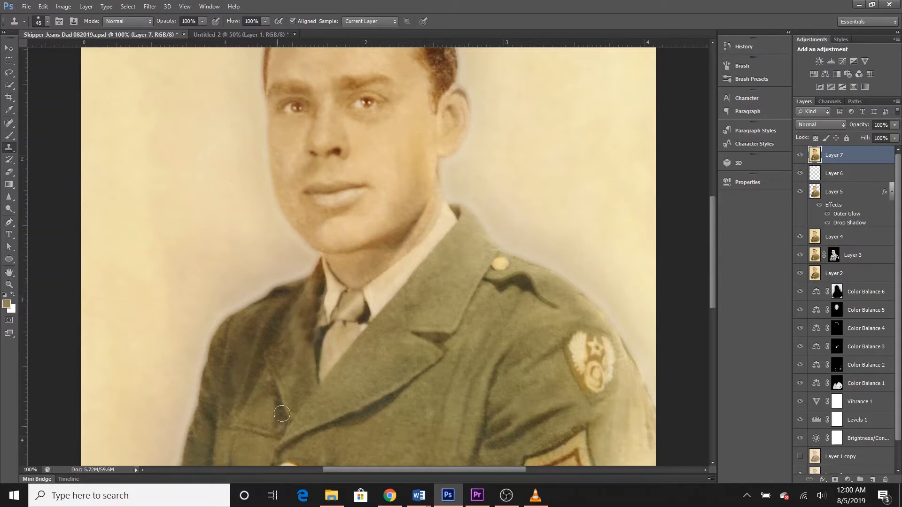
left_click(312, 352, "alt")
mouse_move(312, 345)
left_mouse_down()
mouse_move(310, 324)
mouse_move(300, 382)
mouse_move(295, 366)
mouse_move(305, 298)
left_mouse_up()
Step: Clean up the patched collar point between tie and lapel using a smaller Clone Stamp brush of size 35
left_click(298, 353, "alt")
key("bracketleft")
key("bracketleft")
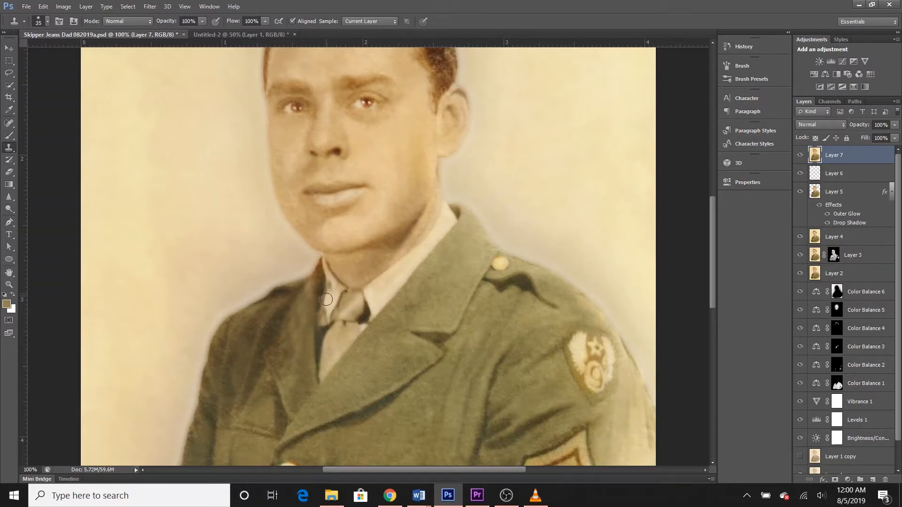
left_click_drag(325, 309, 324, 320)
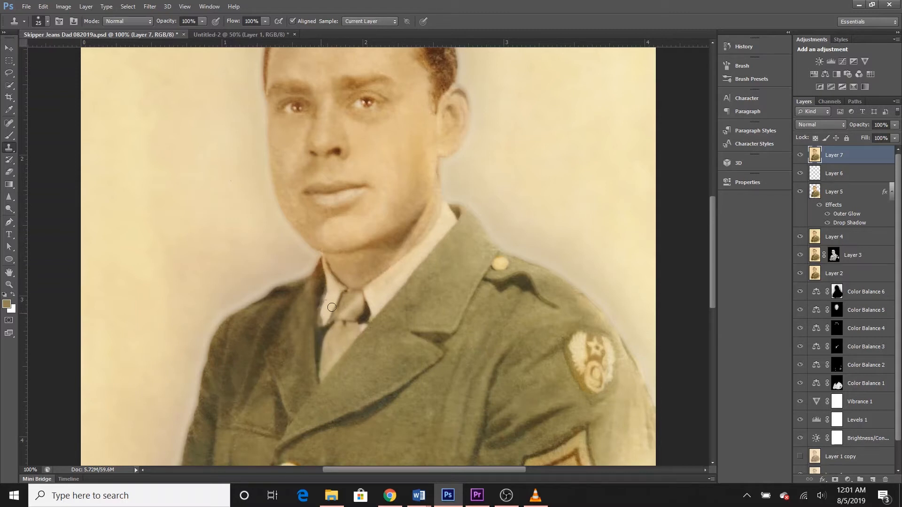
Step: Refine the jacket edge and lower tip of the patched collar in close-up using a size 10 Clone Stamp brush
key("ctrl+plus")
key("ctrl+plus")
key("bracketleft")
key("bracketleft")
left_click_drag(231, 338, 219, 404)
left_click(229, 333, "alt")
left_click(235, 336, "alt")
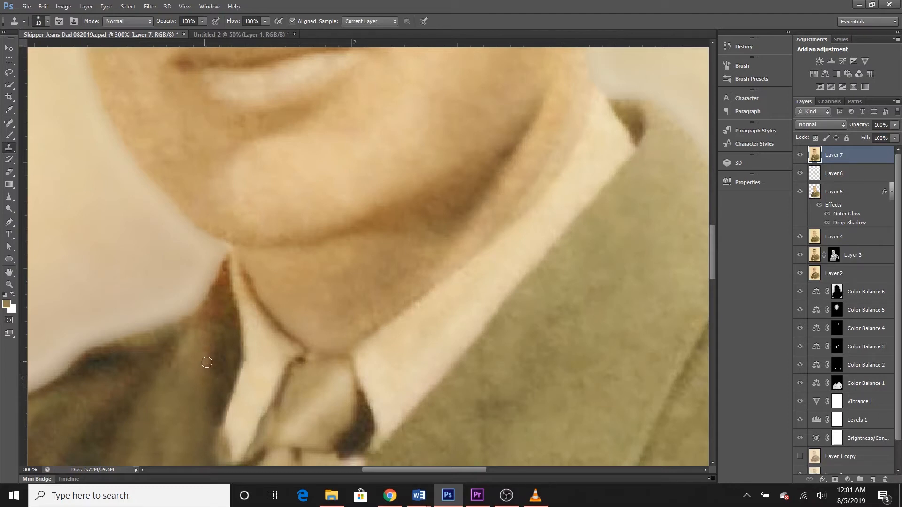
scroll(214, 342, "down", 2)
mouse_move(231, 368)
left_mouse_down()
mouse_move(218, 356)
mouse_move(237, 373)
mouse_move(225, 373)
left_mouse_up()
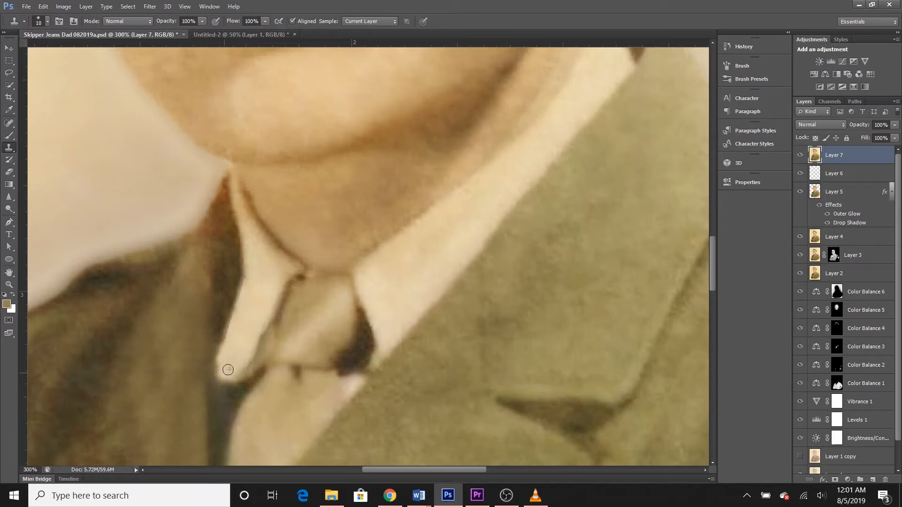
Step: Shade the patched collar point beside the tie knot with a size 15 brush at 10% opacity, finishing with a Clone Stamp touch-up
key("i")
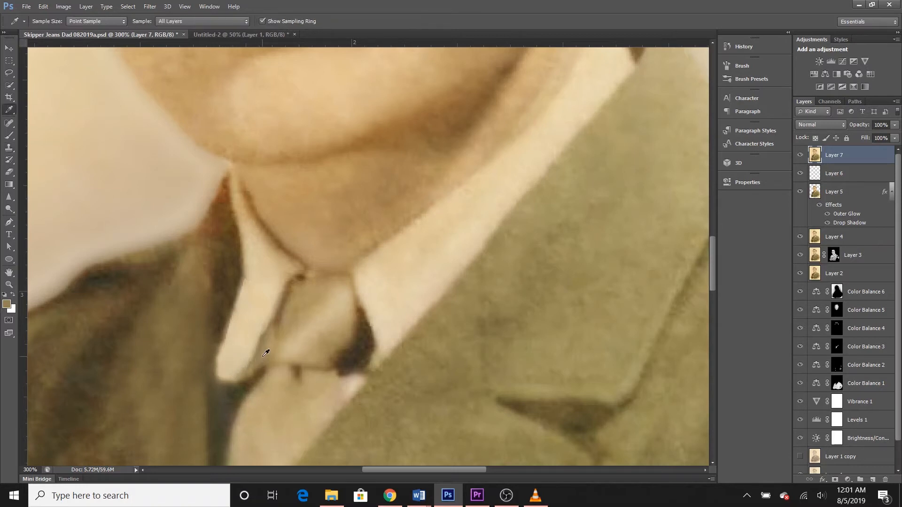
key("b")
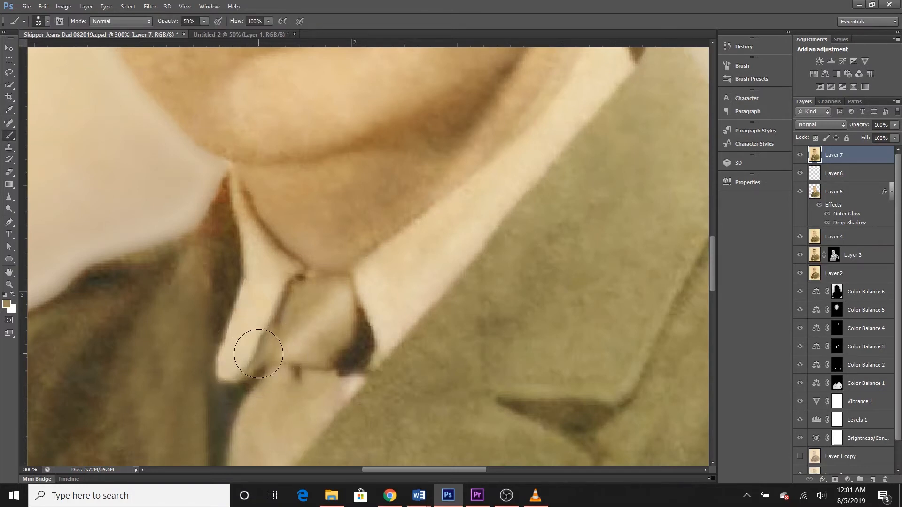
key("1")
left_click_drag(257, 340, 226, 371)
left_click_drag(272, 327, 230, 376)
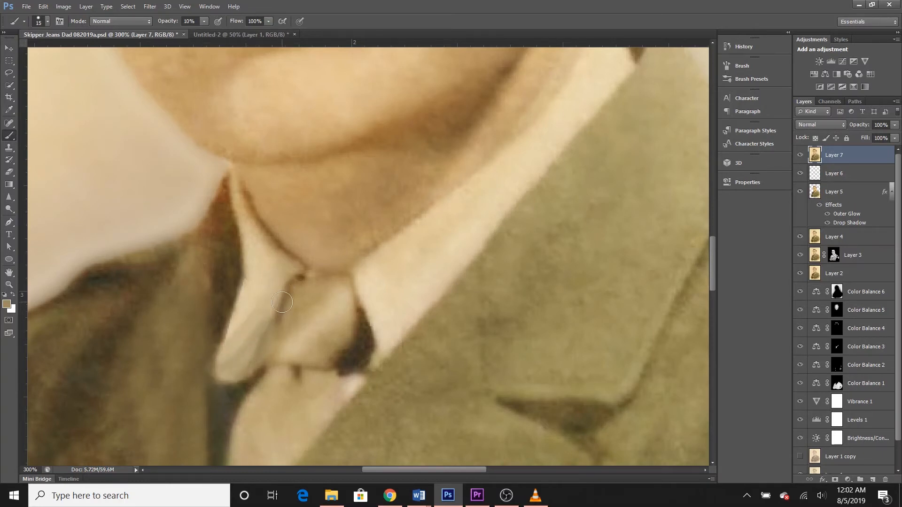
key("s")
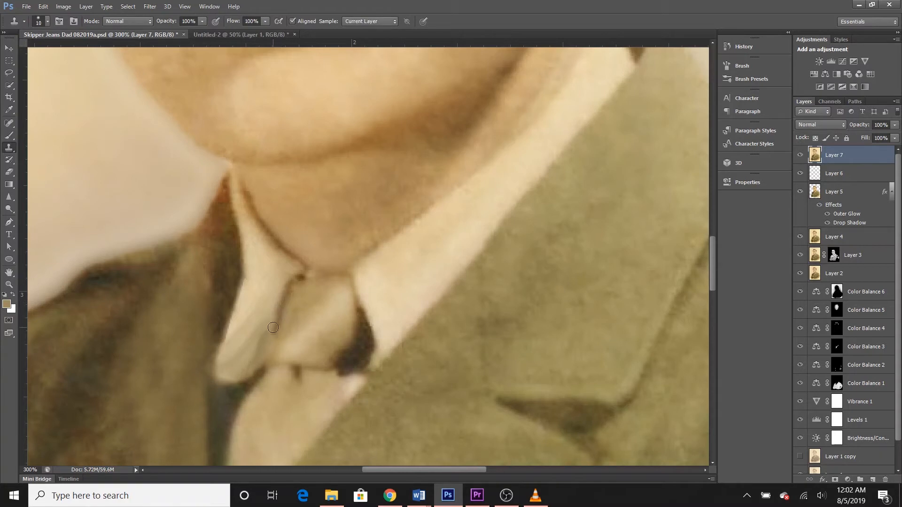
left_click(369, 272)
Step: Compare the whole portrait with and without the collar retouching on Layer 7
key("ctrl+0")
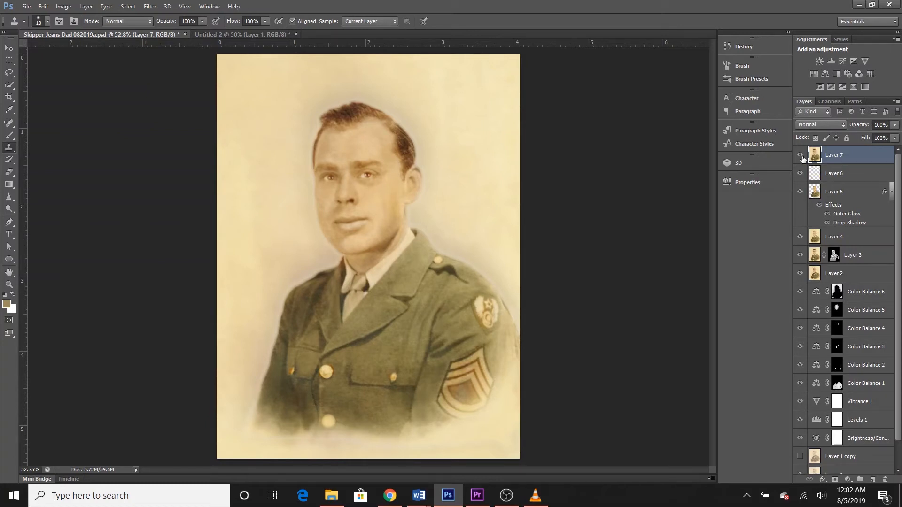
left_click(800, 155)
left_click(800, 155)
left_click(799, 155)
left_click(800, 155)
left_click(800, 155)
left_click(800, 155)
left_click(799, 155)
left_click(800, 155)
key("ctrl+1")
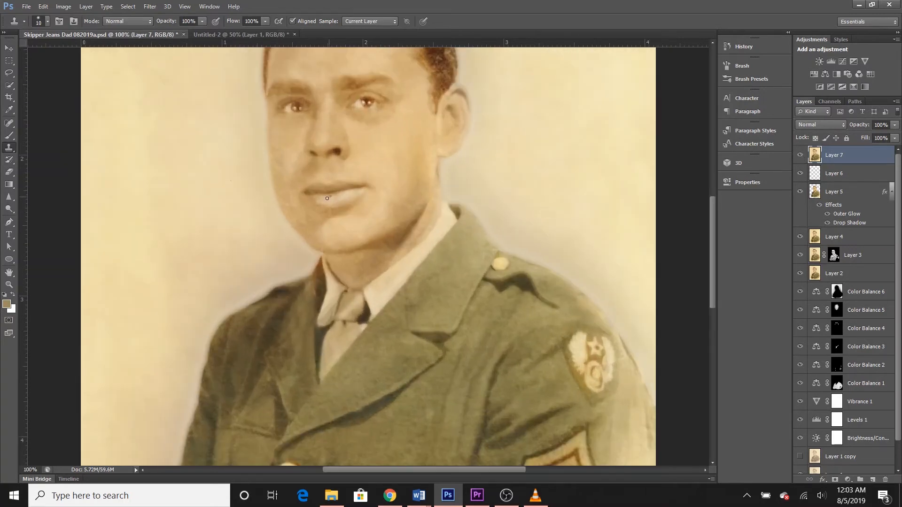
Step: Add a Color Balance adjustment layer with the midtones shifted to about +36 red, and invert its mask to black
left_click(825, 74)
left_click_drag(618, 228, 641, 225)
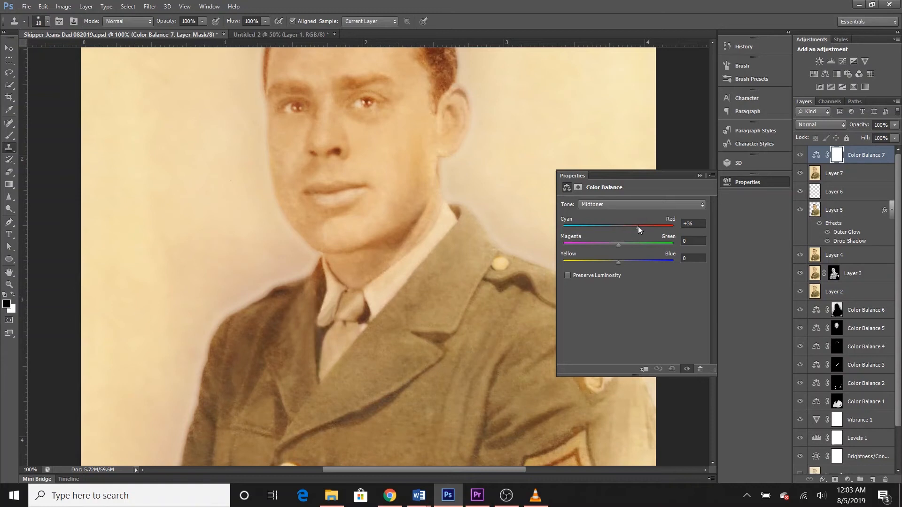
left_click_drag(620, 260, 612, 248)
left_click(700, 175)
key("ctrl+i")
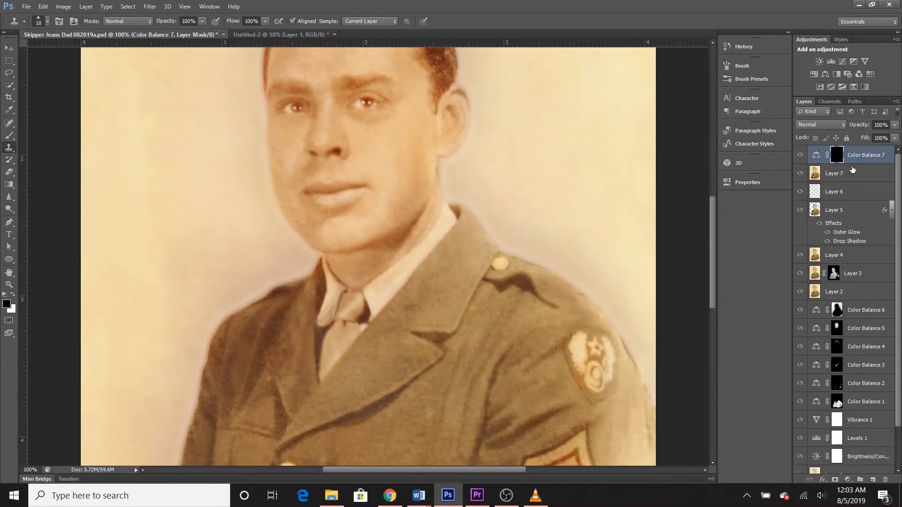
Step: Paint white at 10% opacity over the soldier's lips on the Color Balance 7 mask to reveal the red tint
key("b")
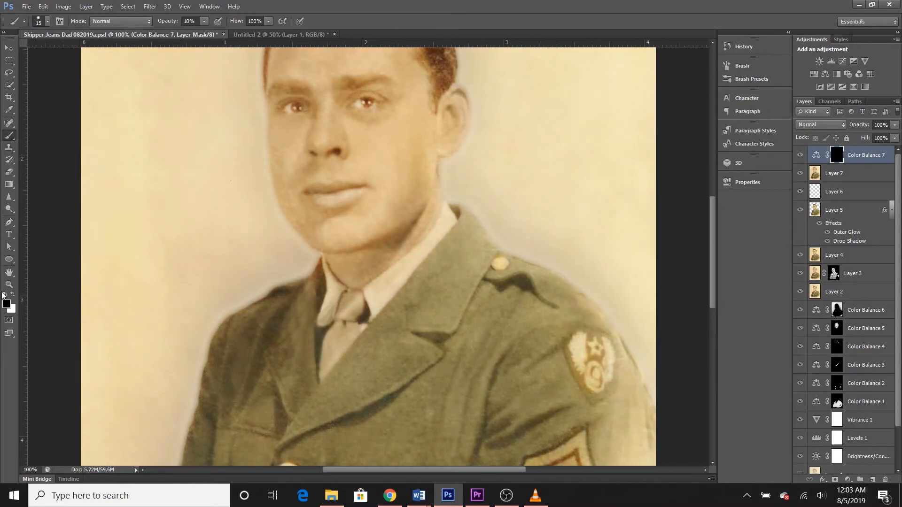
key("ctrl+plus")
scroll(316, 172, "up", 3)
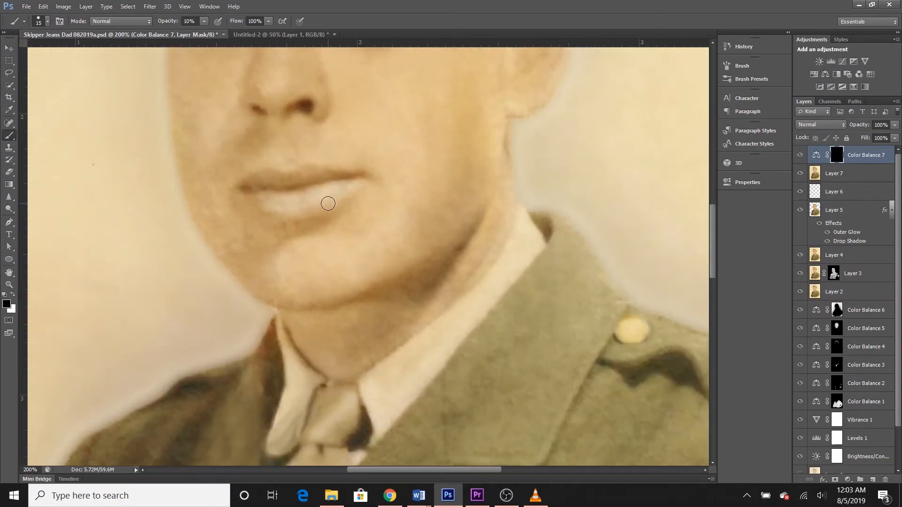
key("x")
mouse_move(324, 190)
left_mouse_down()
mouse_move(348, 185)
mouse_move(272, 203)
mouse_move(340, 197)
left_mouse_up()
Step: Activate the Burn tool for midtones at 5% exposure and save the document
key("ctrl+0")
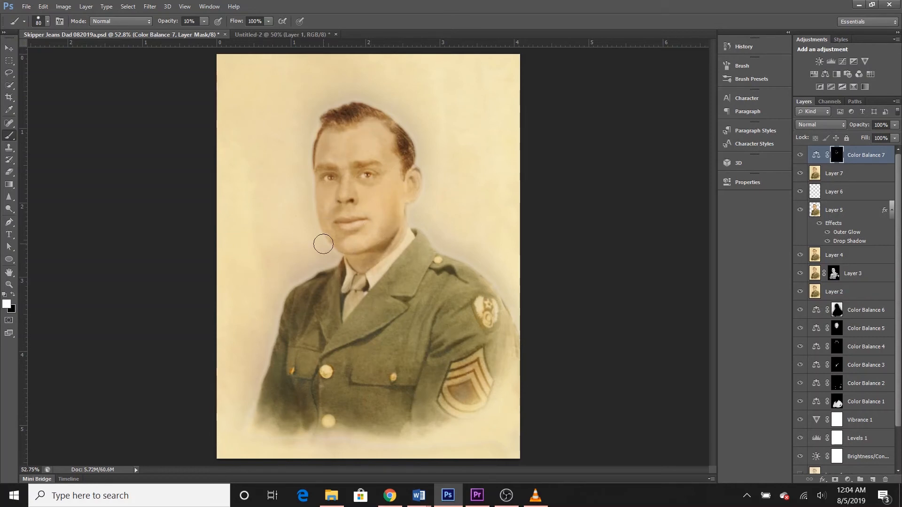
key("bracketleft")
key("bracketleft")
key("bracketleft")
left_click(9, 208)
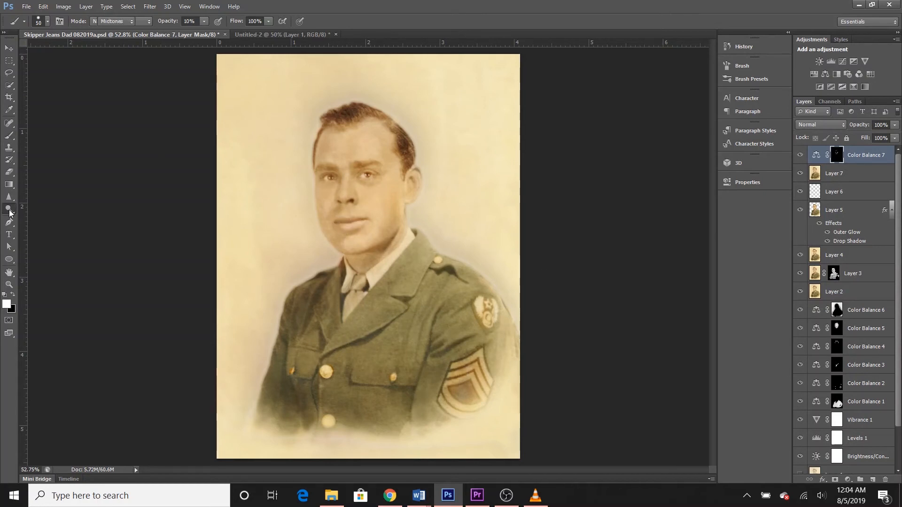
key("ctrl+s")
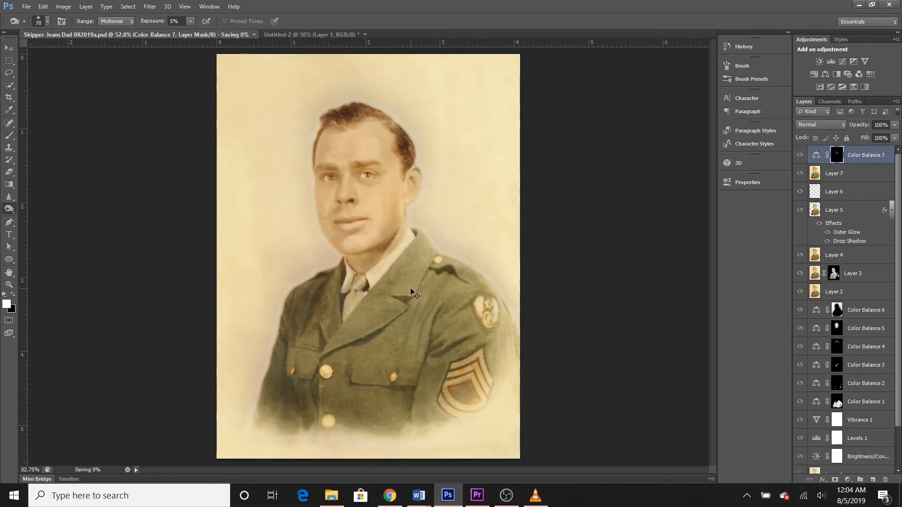